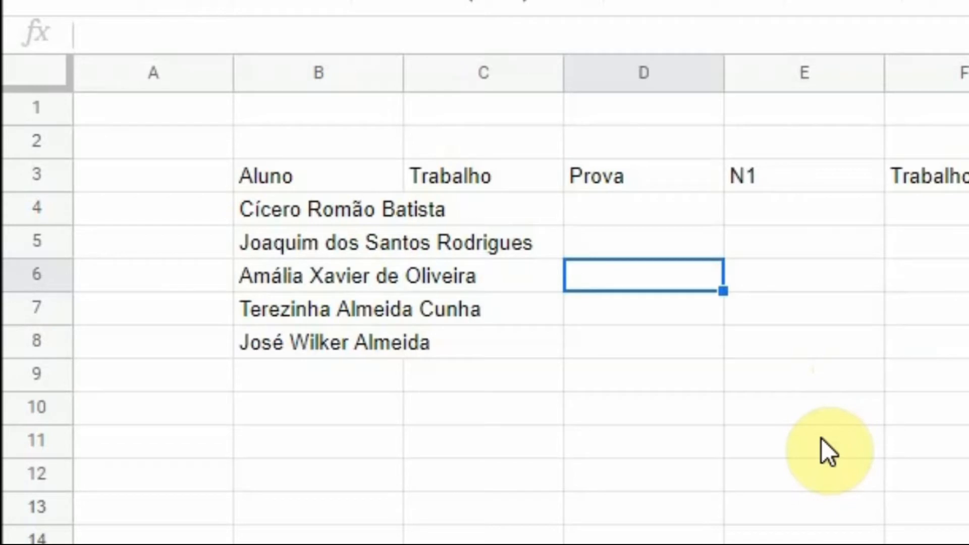
- Examine the grade table's columns, from the first Trabalho, Prova and N1 through N2, Média Final and Falta para a média
click(441, 174)
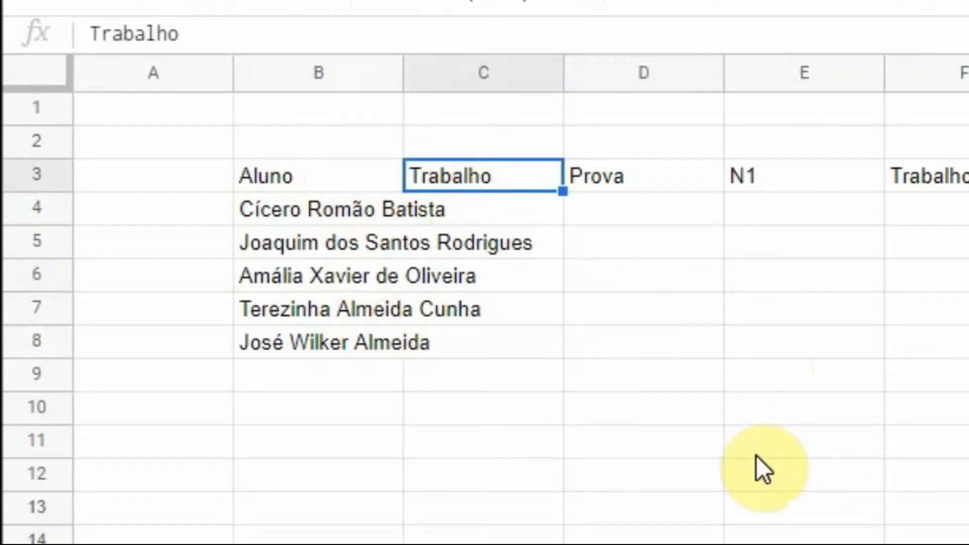
click(657, 185)
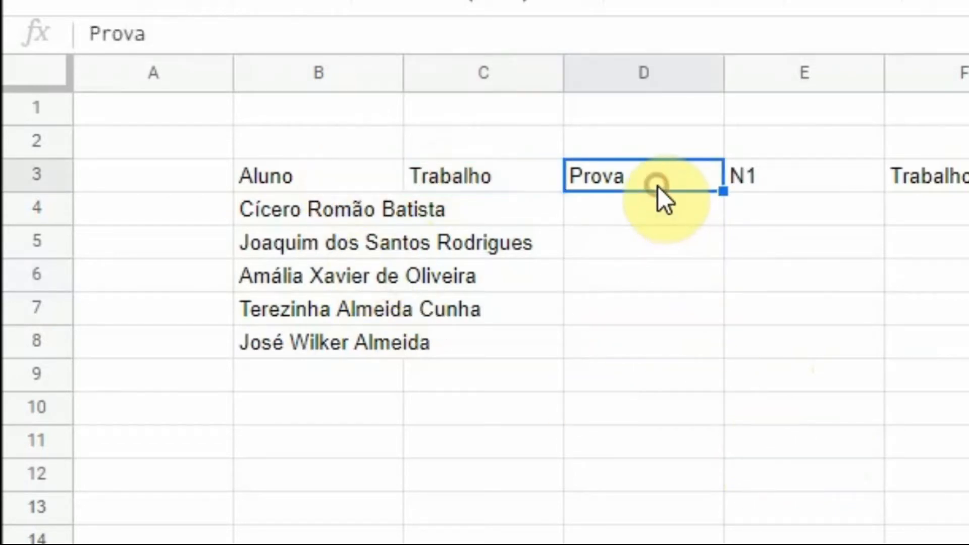
click(837, 179)
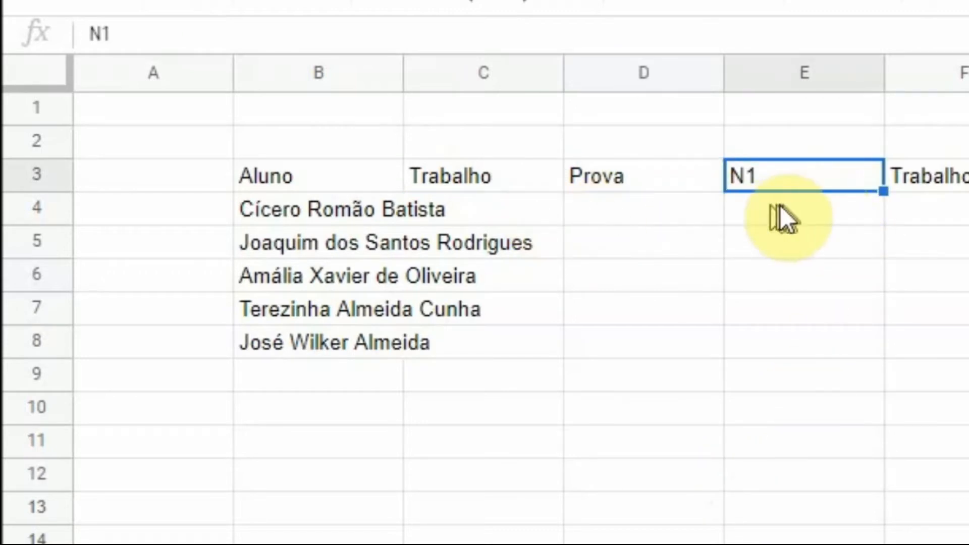
click(807, 205)
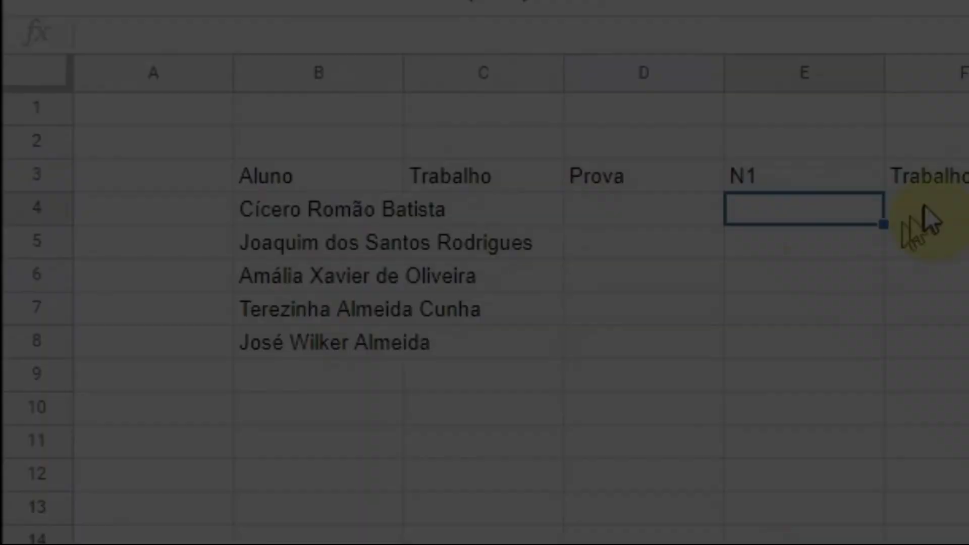
click(927, 188)
click(391, 234)
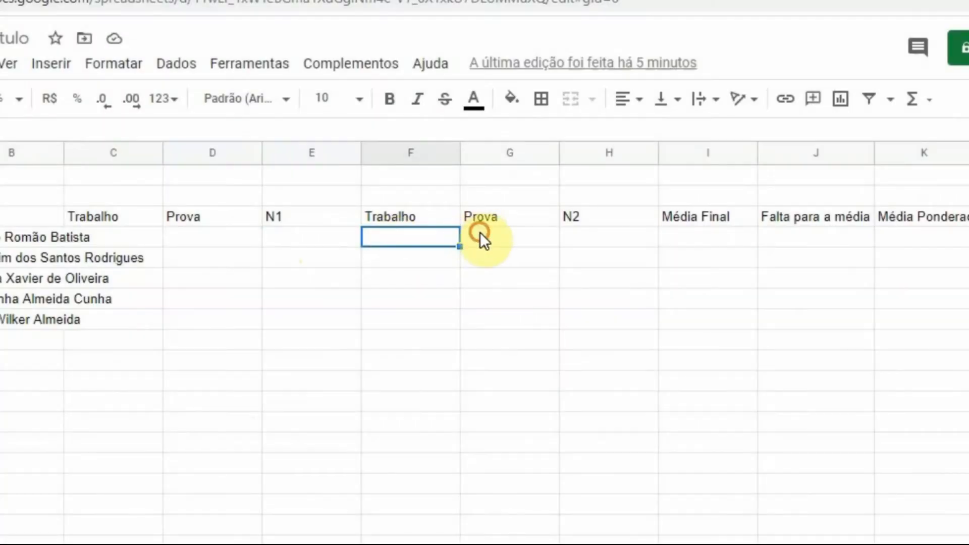
click(480, 232)
click(609, 217)
click(602, 235)
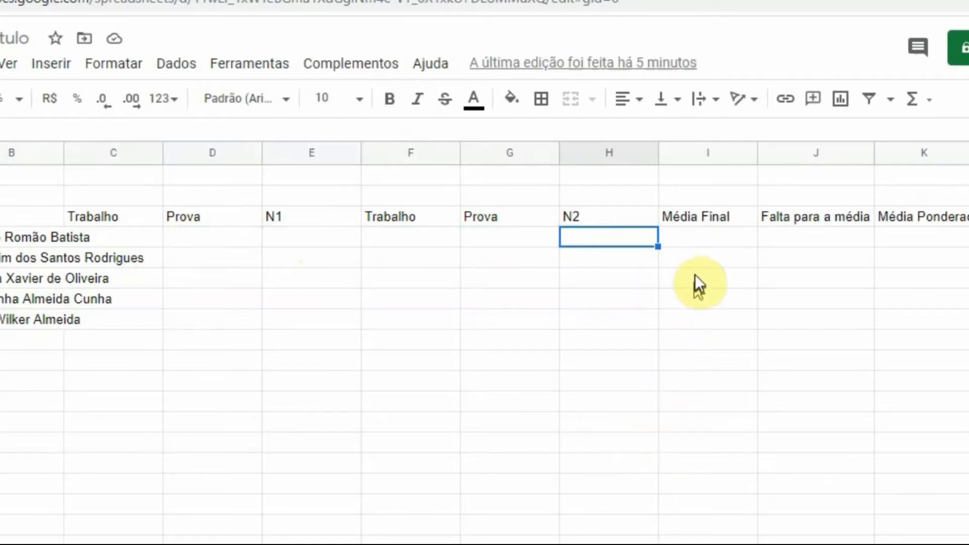
click(697, 236)
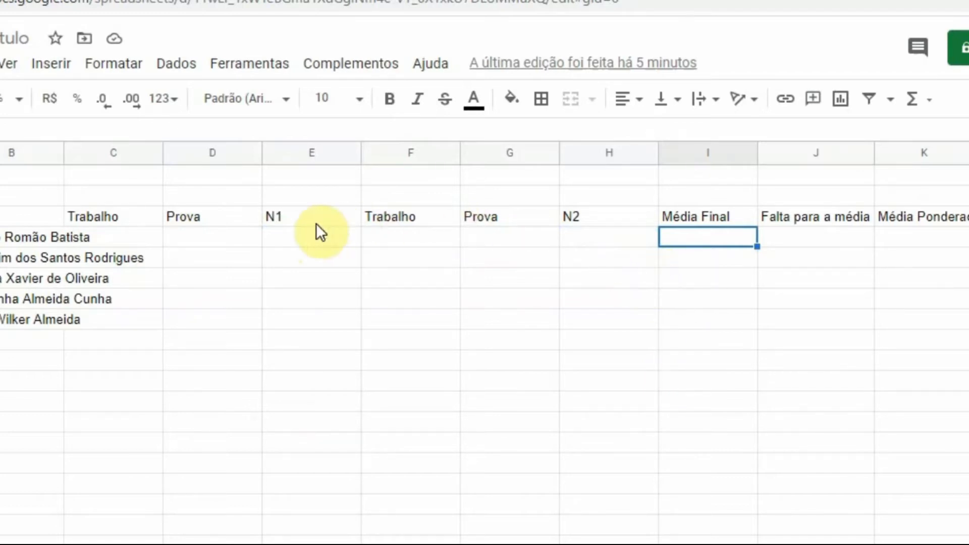
click(328, 236)
click(629, 234)
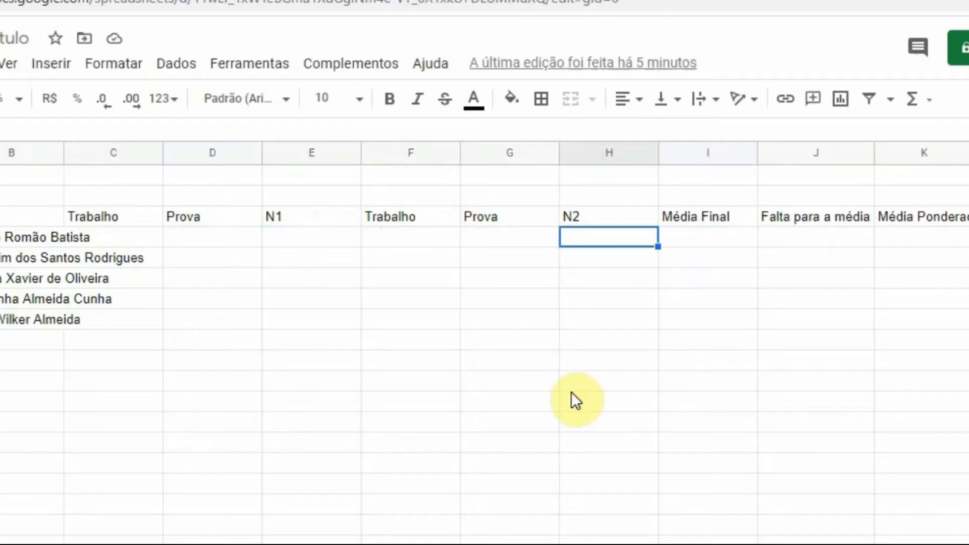
click(819, 236)
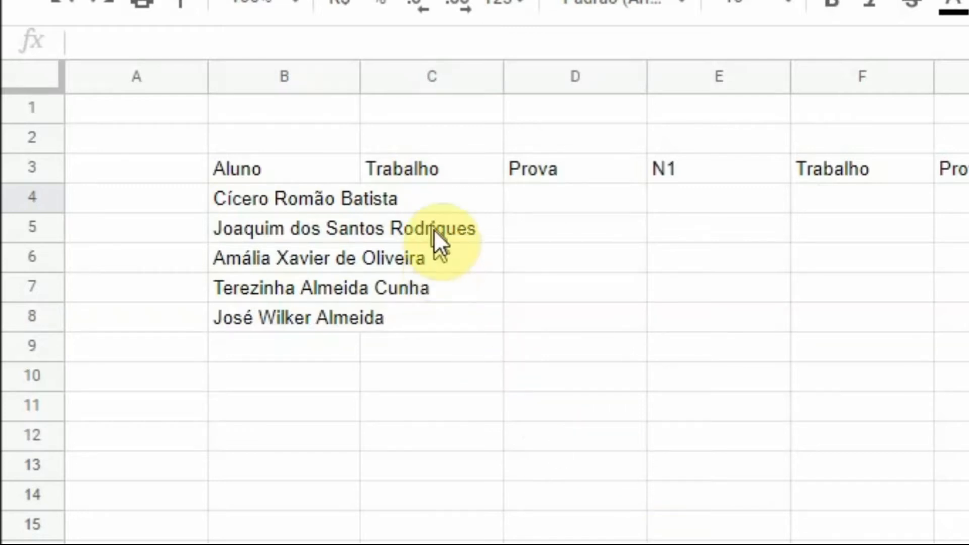
- Fill the first Trabalho column, C4 to C8, with the grades 1, 0,5, 2, 1 and 0
click(430, 207)
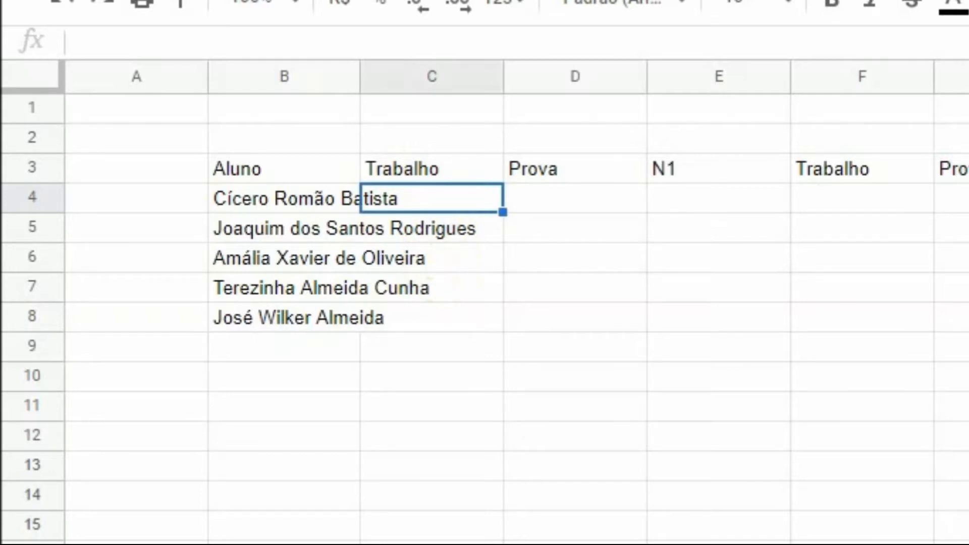
text(1)
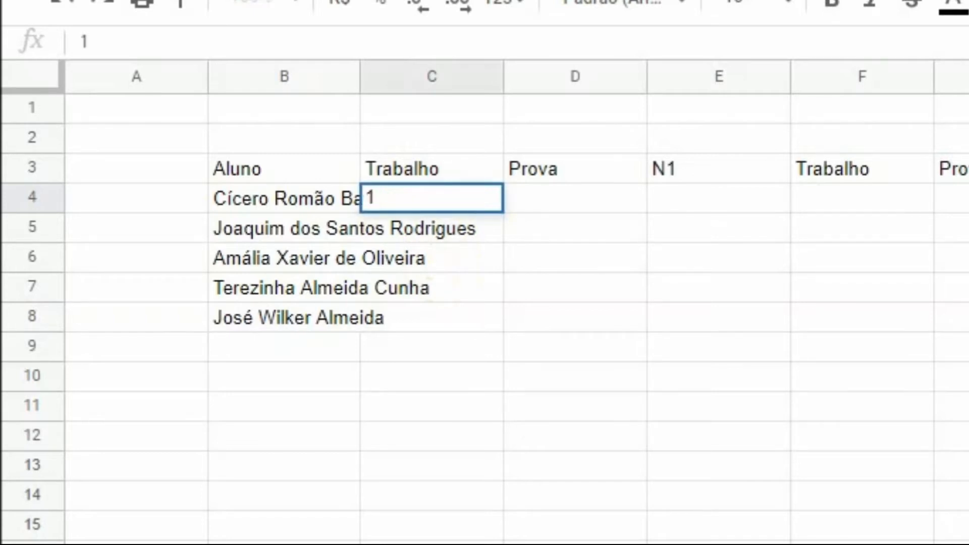
click(525, 398)
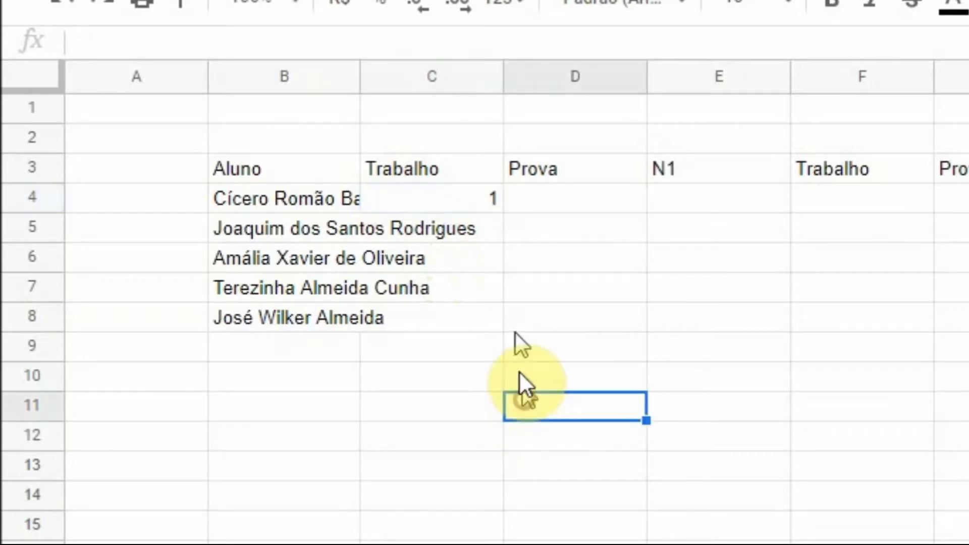
click(461, 238)
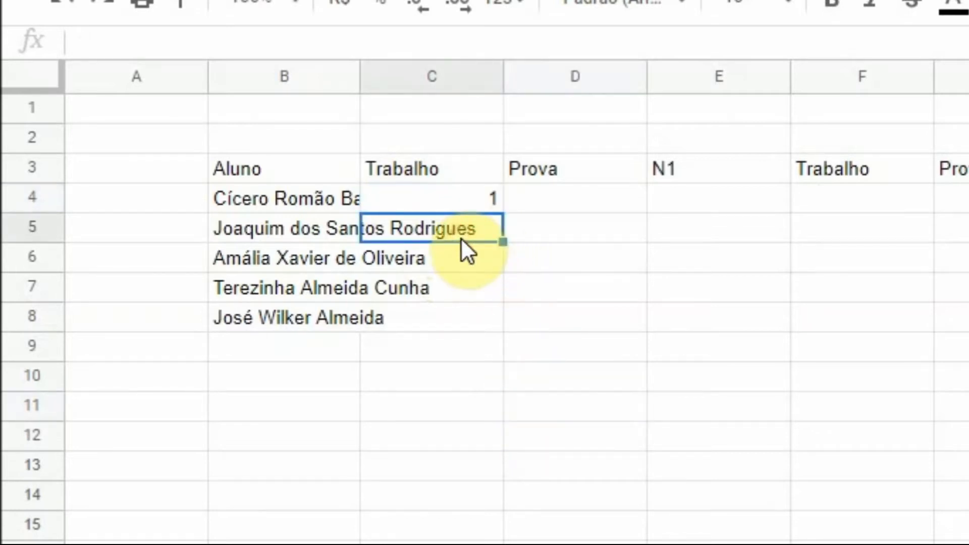
text(,5)
click(474, 250)
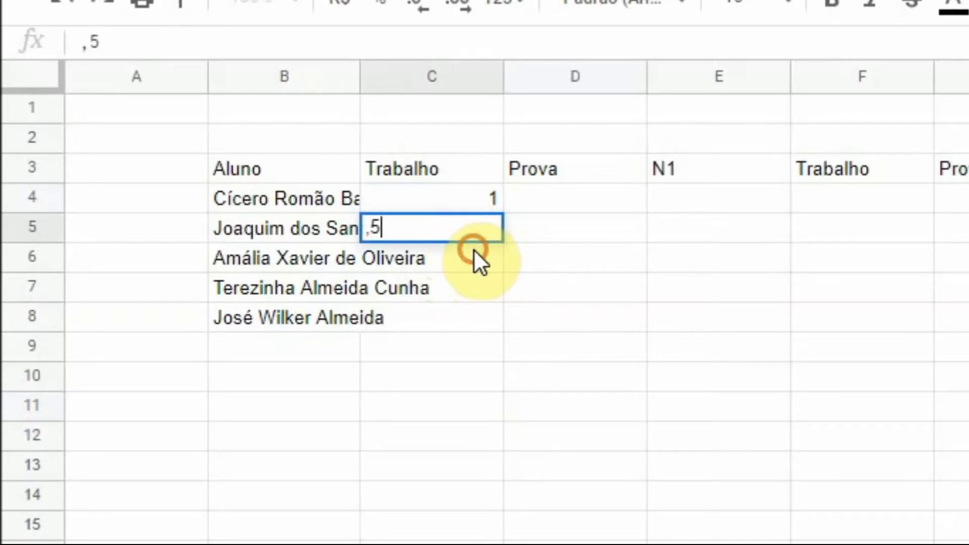
text(2)
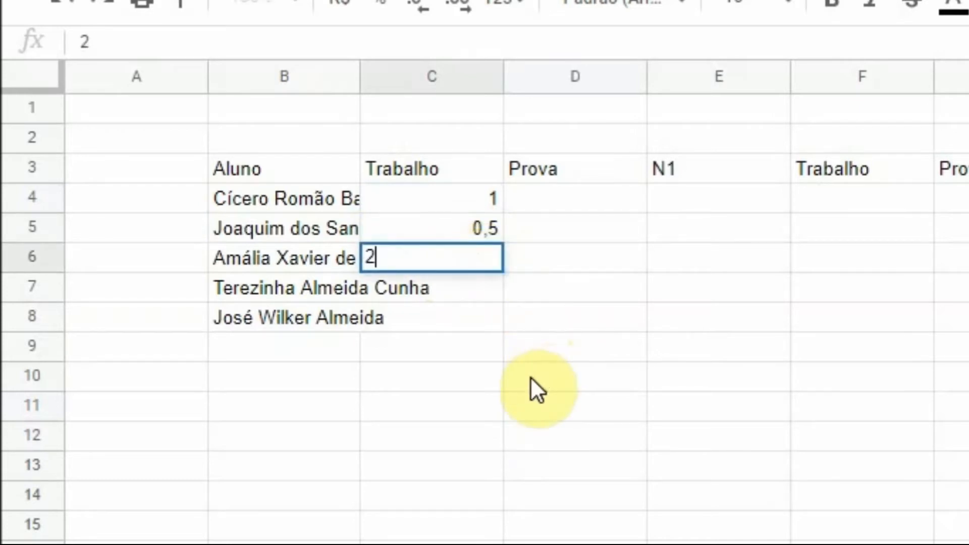
click(478, 296)
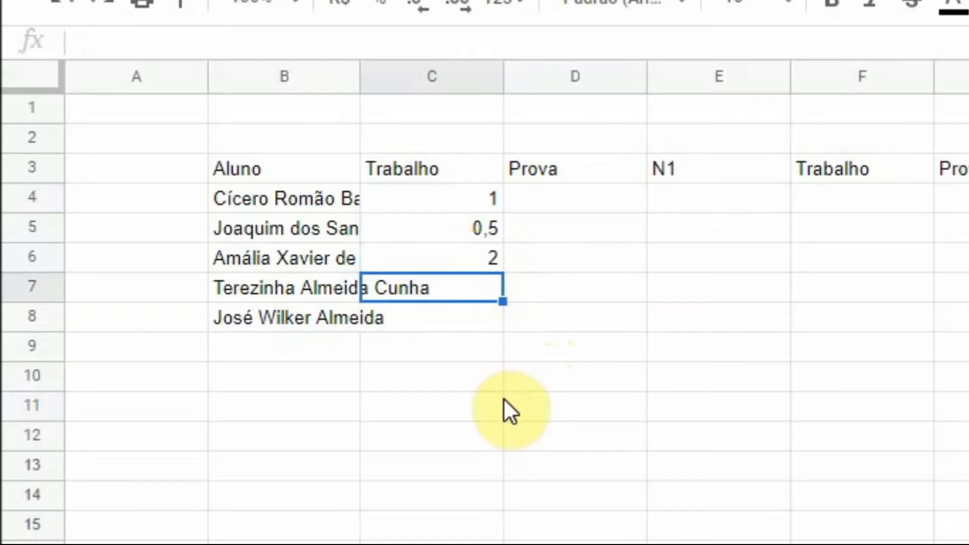
text(1)
click(465, 325)
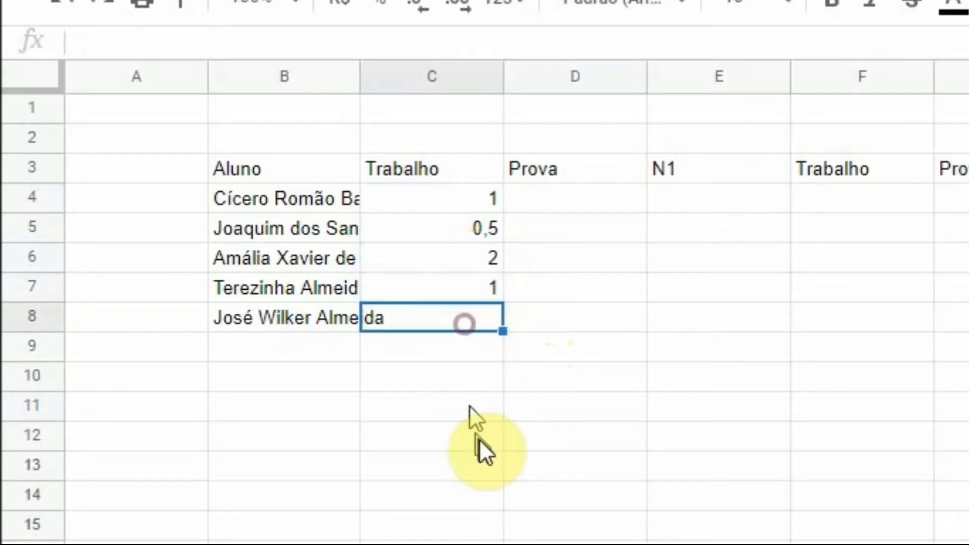
text(0)
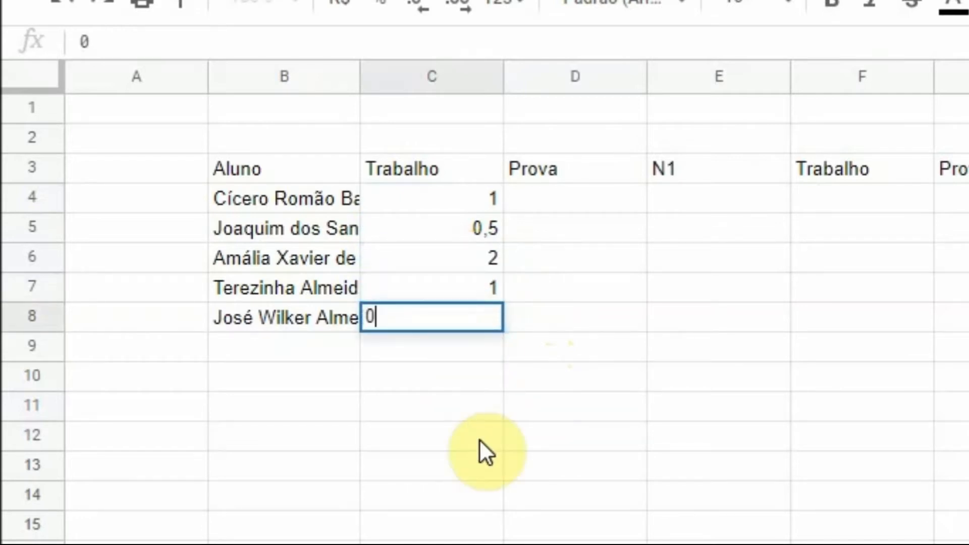
key(Tab)
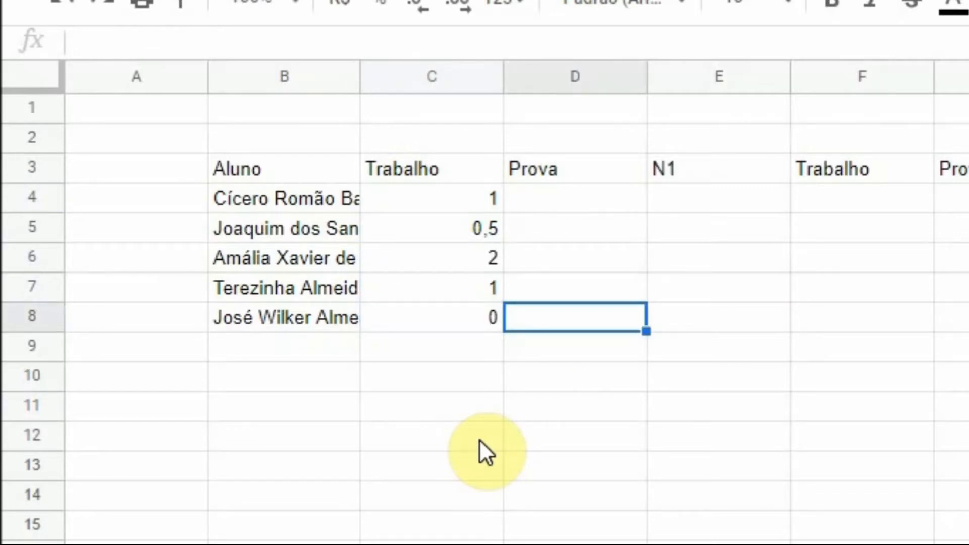
- Fill the first Prova column, D4 to D8, with the grades 6, 7, 8, 8 and 6
click(539, 196)
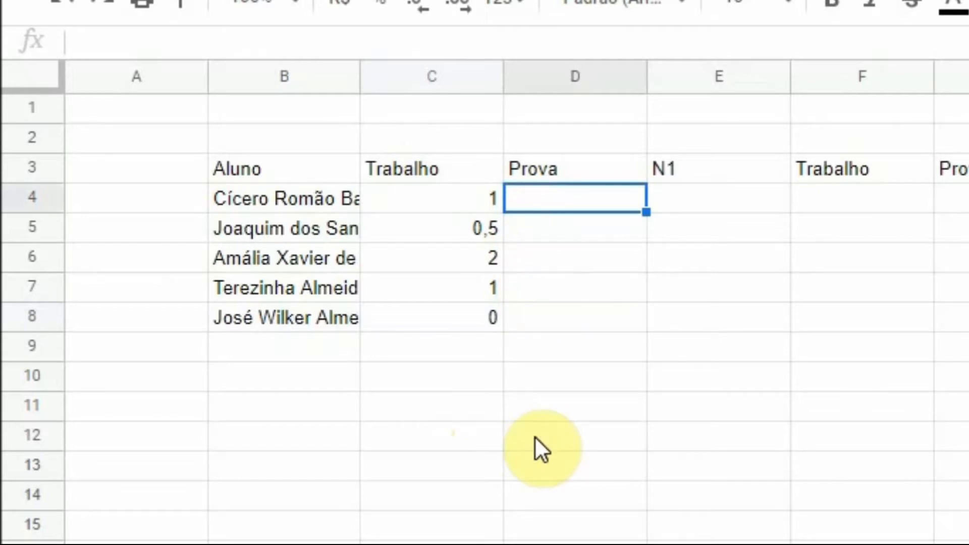
text(6)
key(Return)
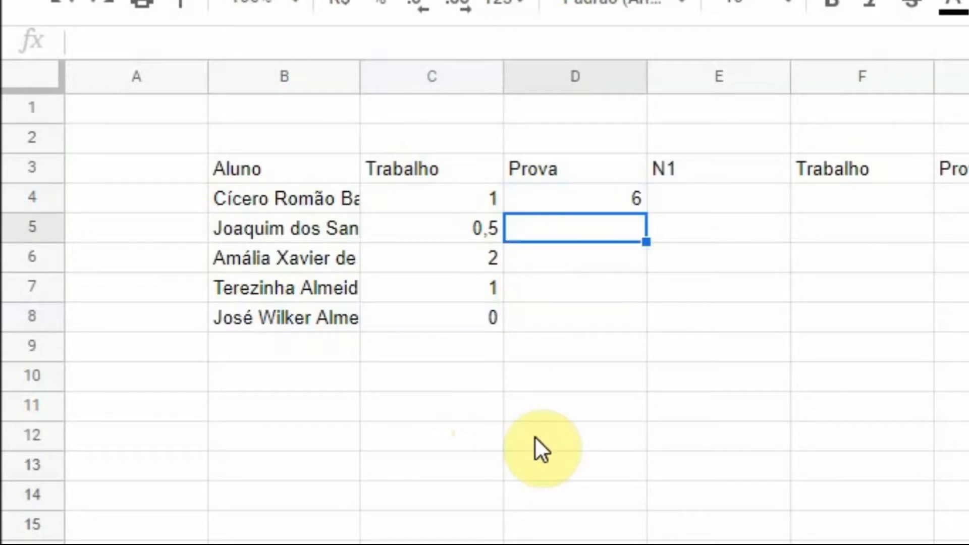
text(7)
key(Return)
text(8)
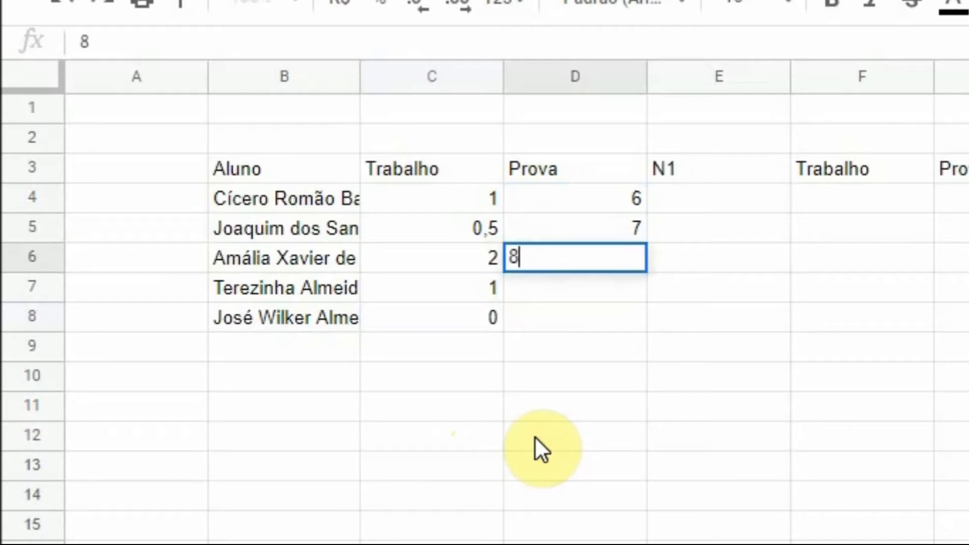
key(Return)
text(8)
key(Return)
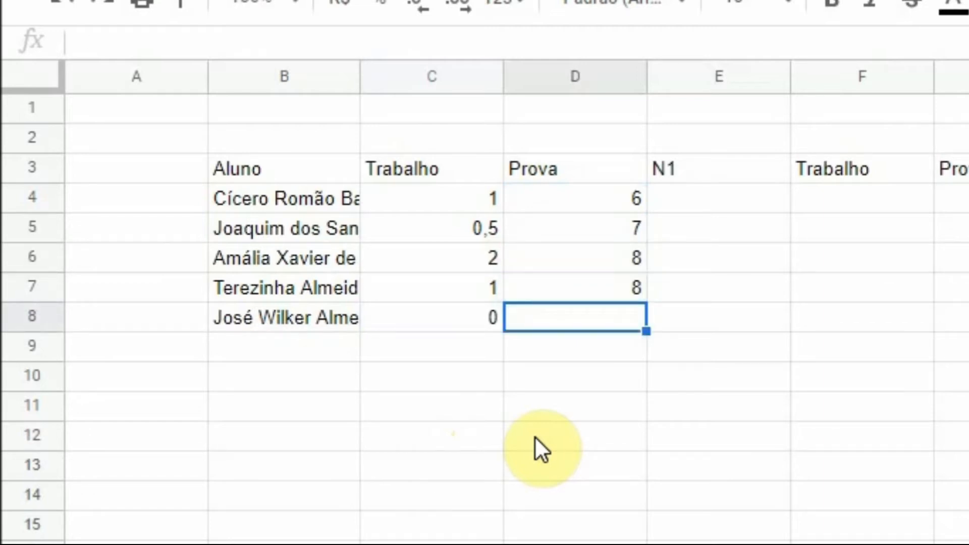
text(6)
key(Return)
- Fill the second Trabalho column, F4 to F8, with the grades 1, 2, 1, 1,5 and 2
key(Up)
key(Right)
key(Right)
key(Left)
key(Up)
key(Up)
key(Up)
key(Up)
key(Right)
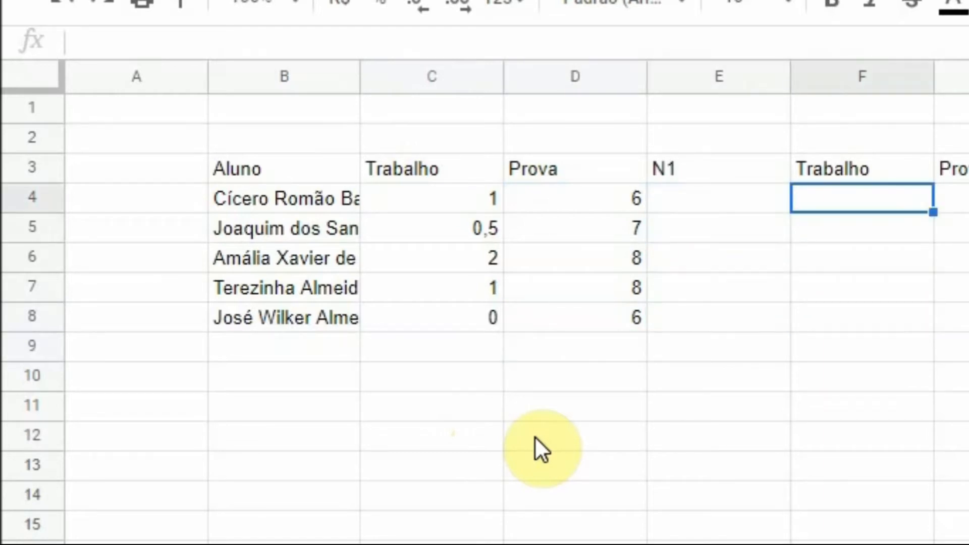
text(1)
key(Return)
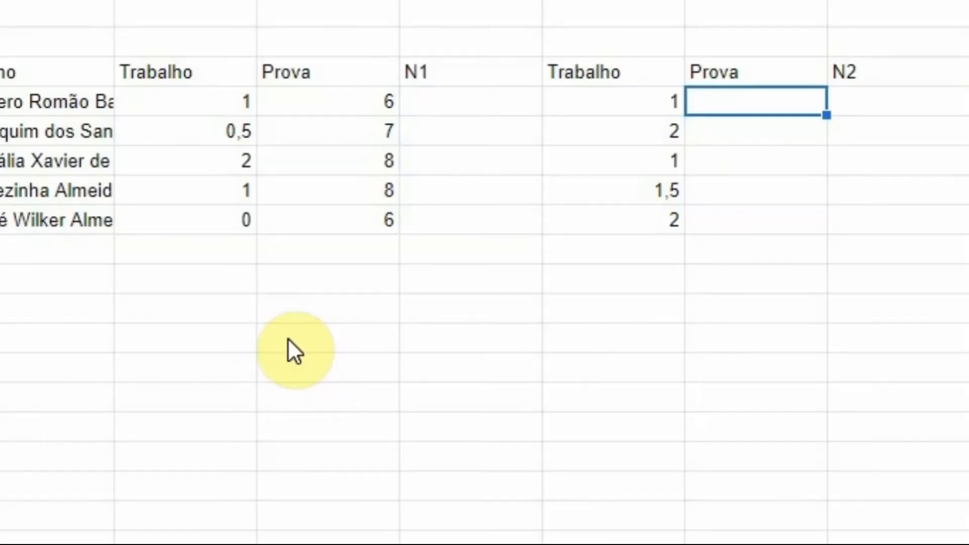
- Fill the second Prova column, G4 to G8, with the grades 7, 8, 8, 8 and 7
text(7)
key(Return)
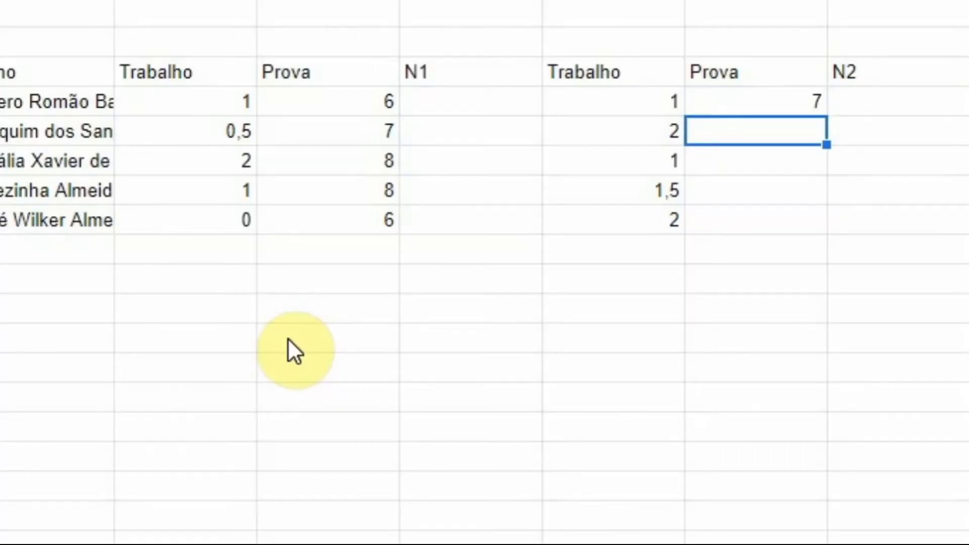
text(8)
key(Return)
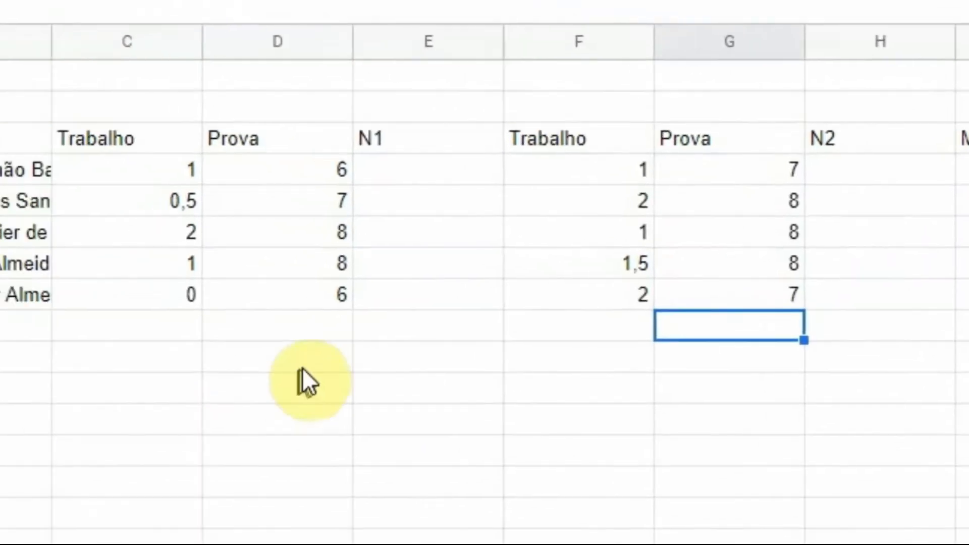
- Calculate the first student's N1 in E4 by adding the Trabalho and Prova grades with =C4+D4
click(404, 175)
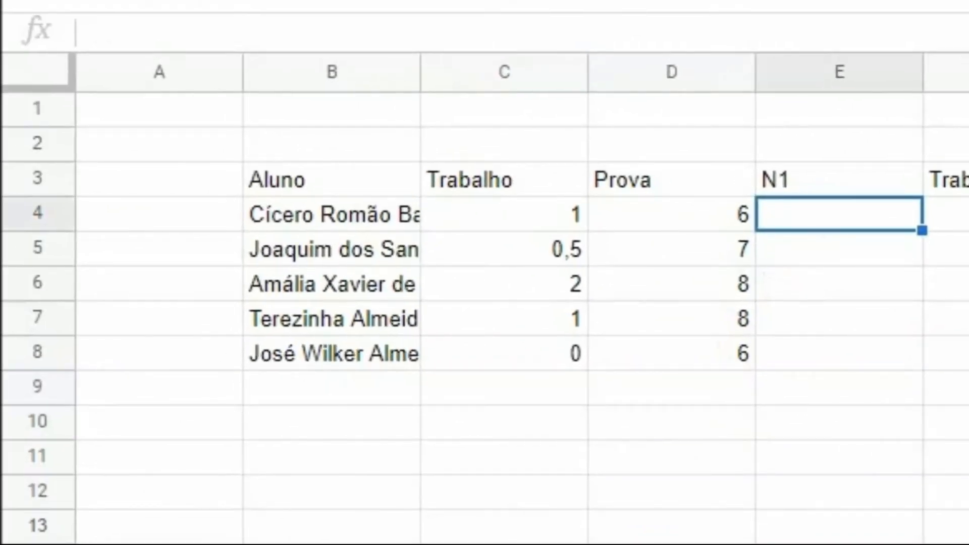
click(520, 224)
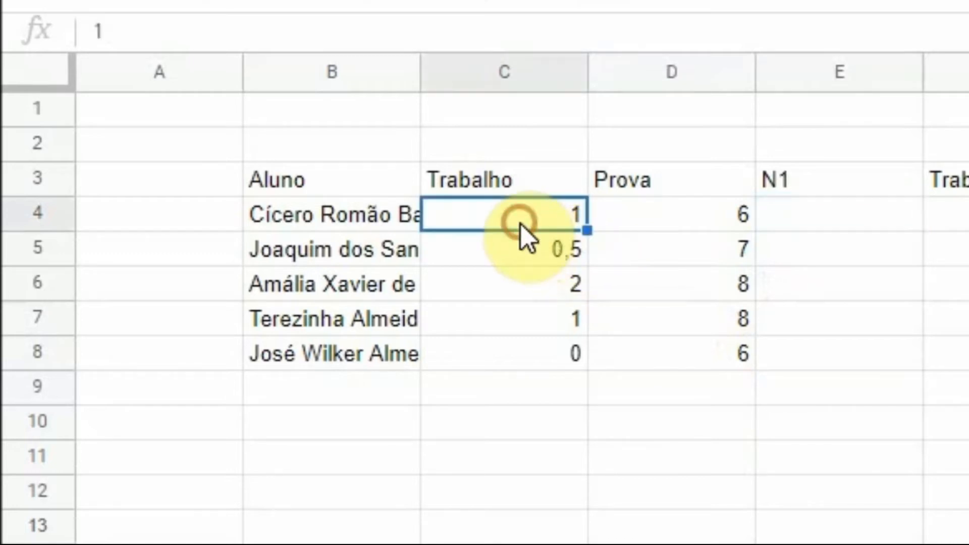
click(636, 190)
click(649, 213)
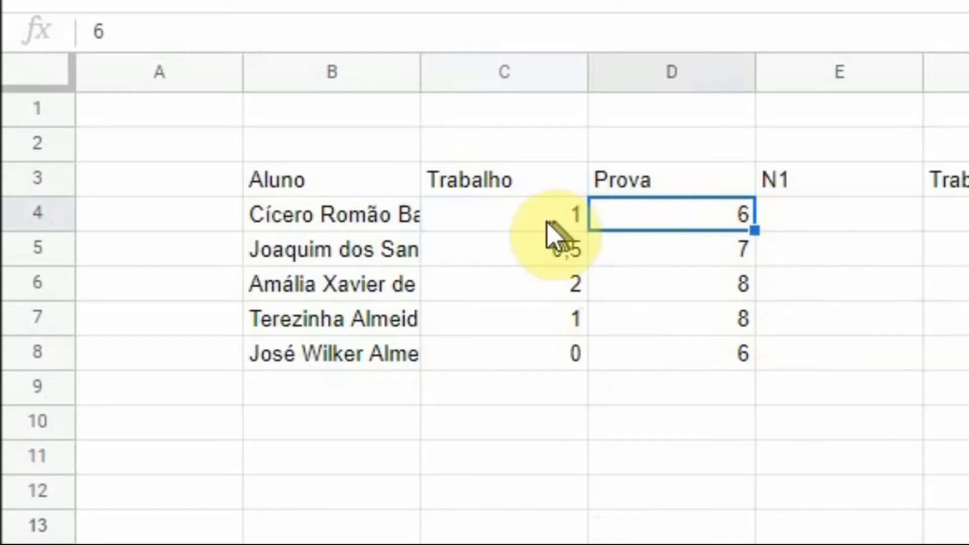
click(788, 222)
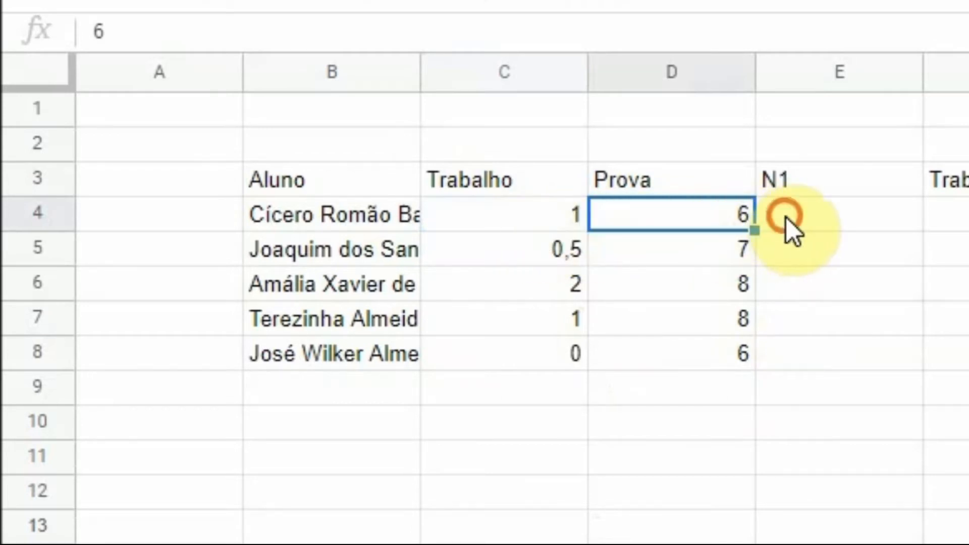
text(=)
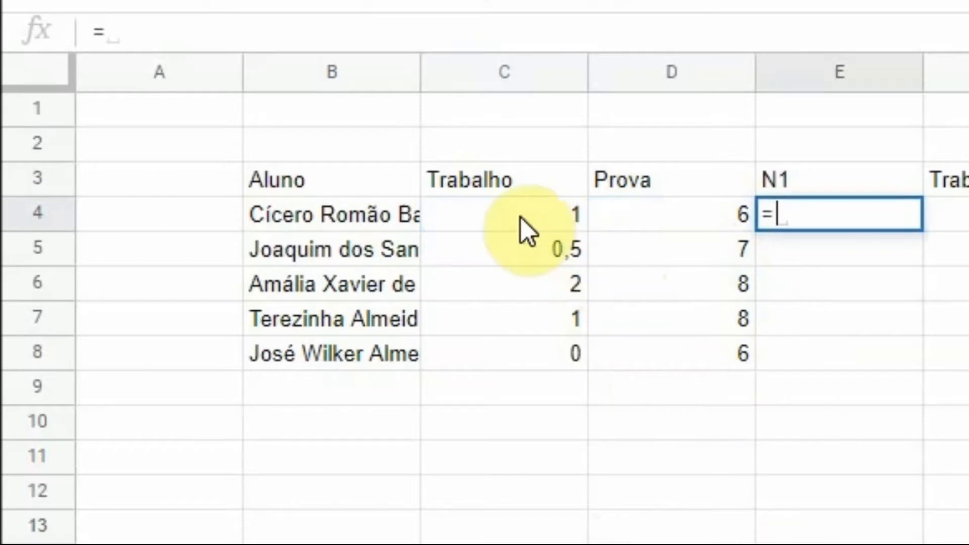
click(521, 217)
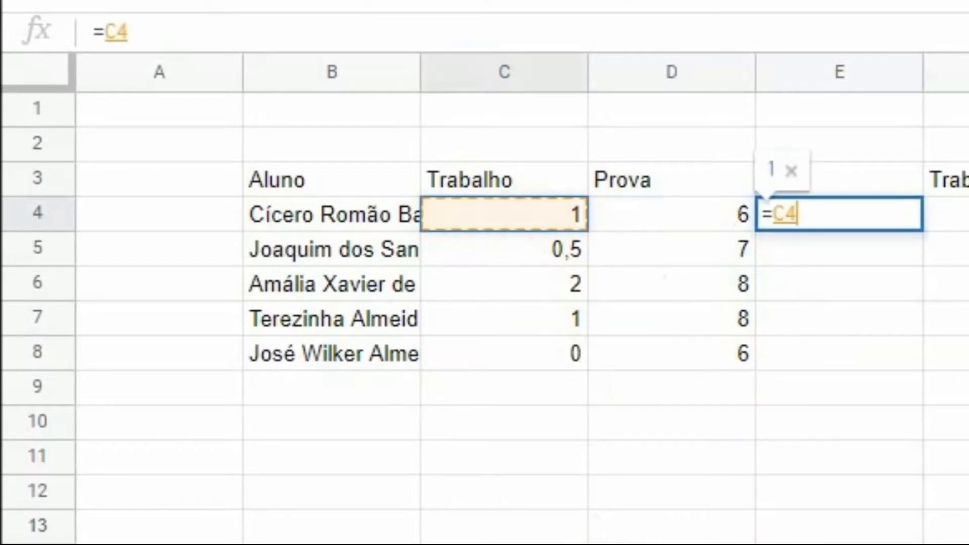
text(+)
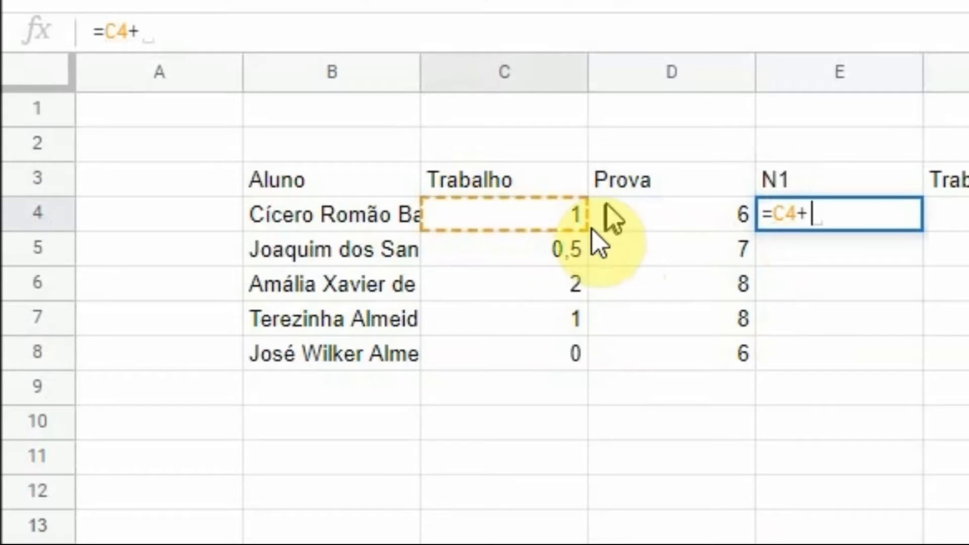
click(620, 217)
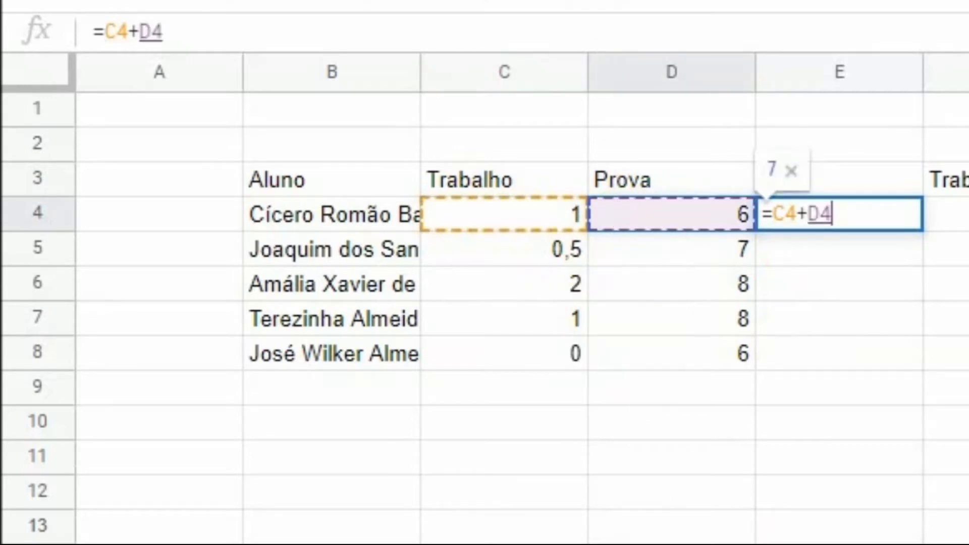
key(Return)
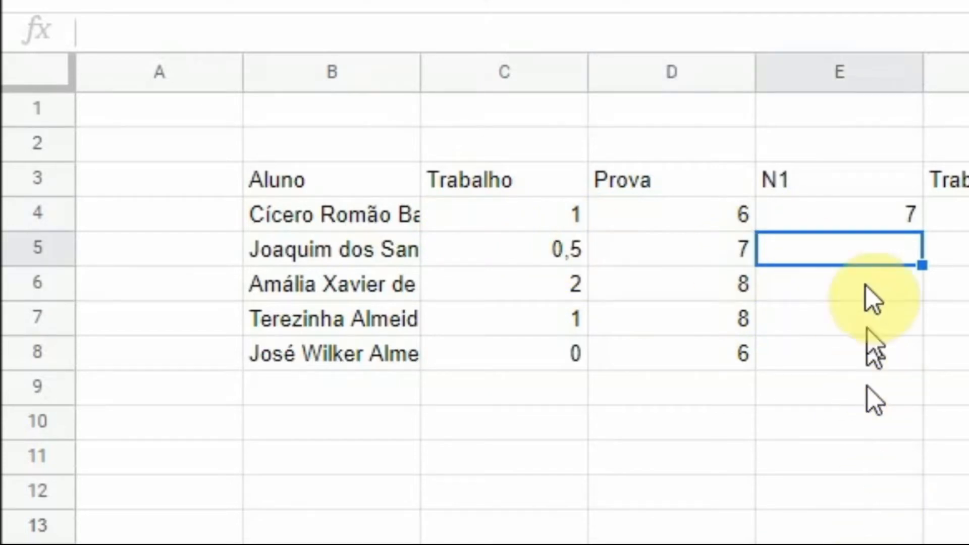
- Copy the N1 formula from E4 into the first student's N2 cell, H4
click(837, 208)
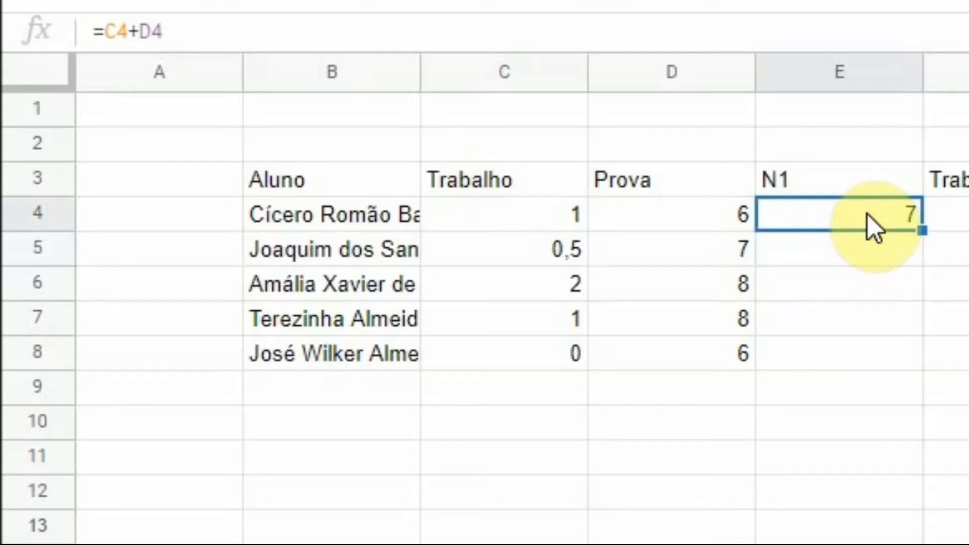
key(ctrl+c)
click(842, 162)
key(ctrl+v)
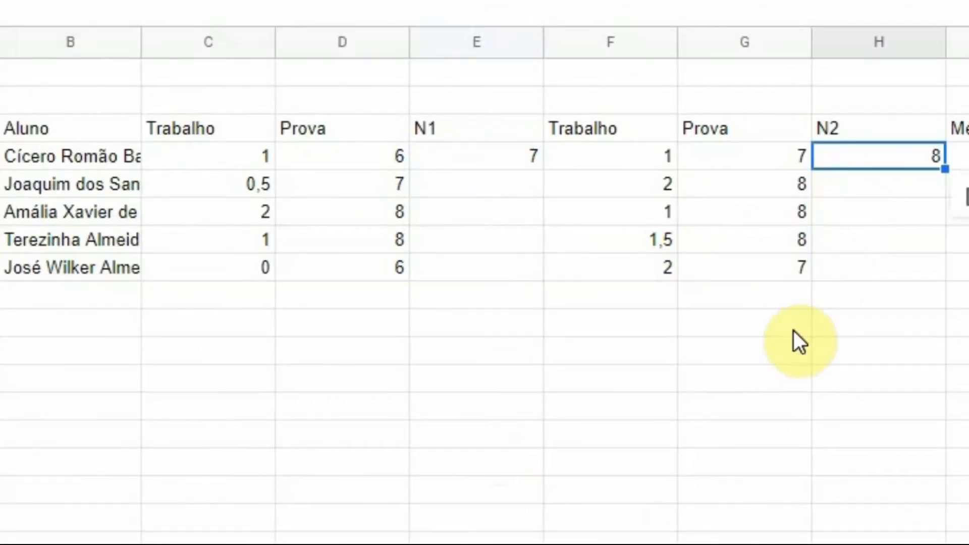
click(793, 331)
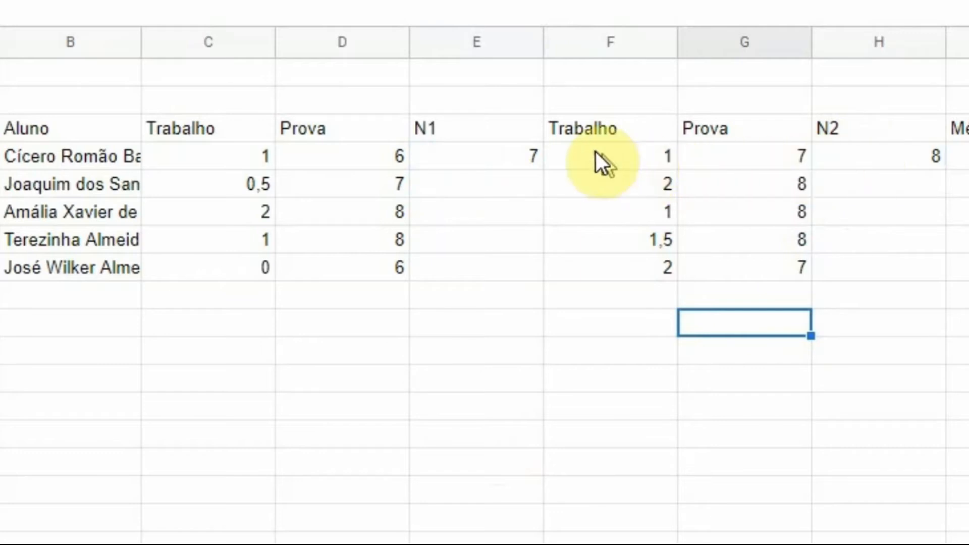
- Compare the N1 formula in E4 with the N2 formula =F4+G4 in H4, examining the cells each one references
click(428, 156)
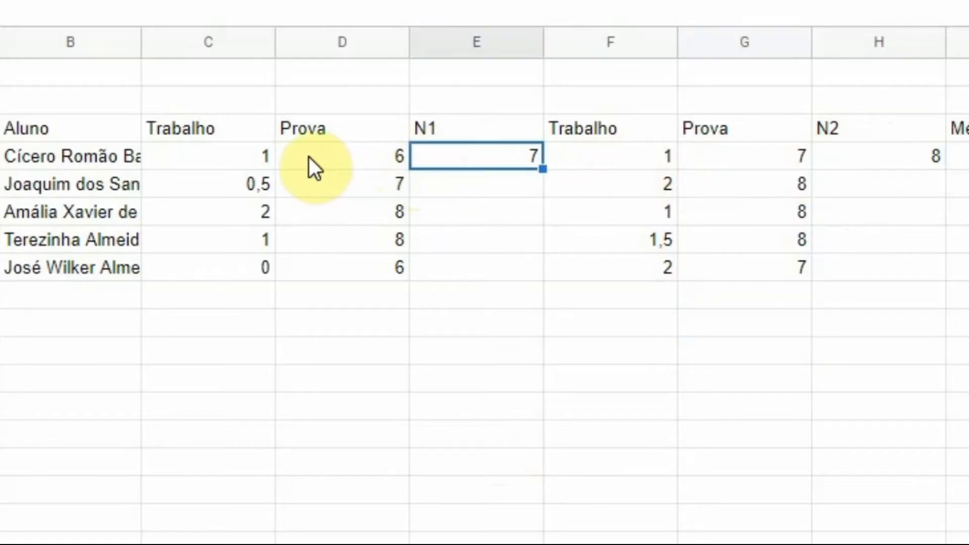
click(225, 155)
click(464, 151)
click(366, 157)
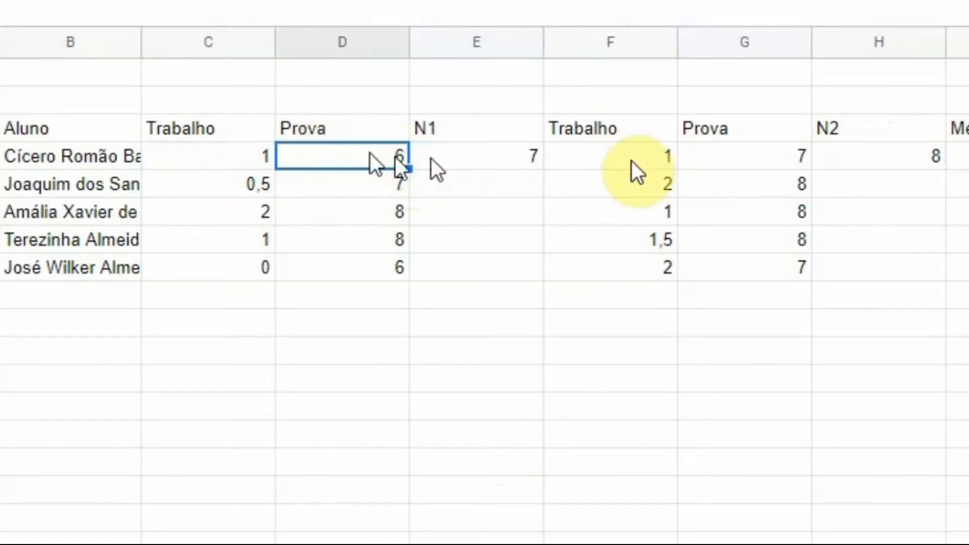
click(882, 163)
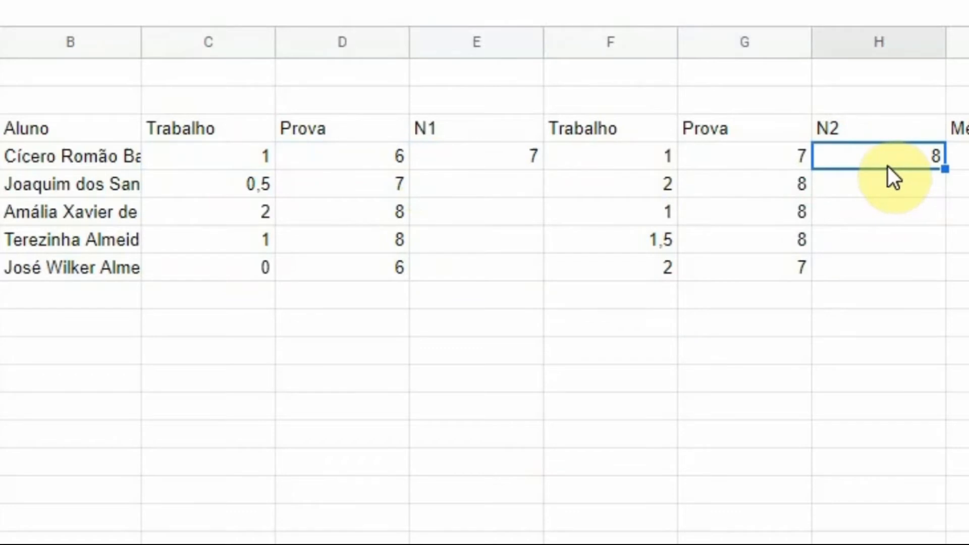
text(=F4+G4)
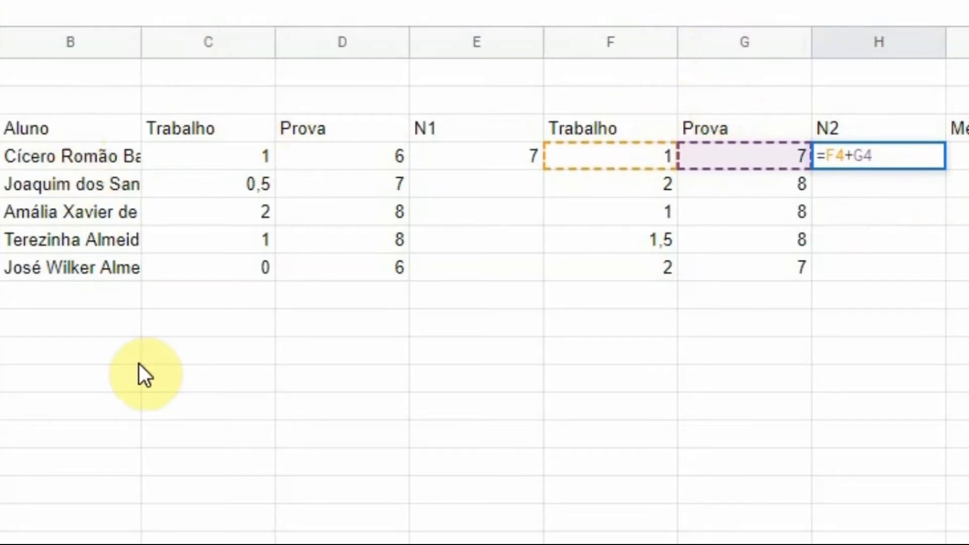
click(482, 158)
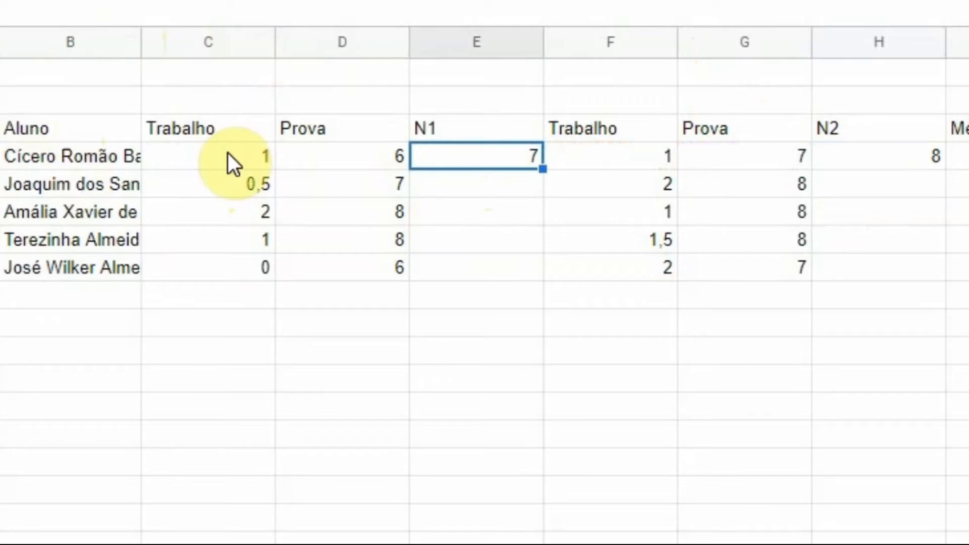
click(914, 159)
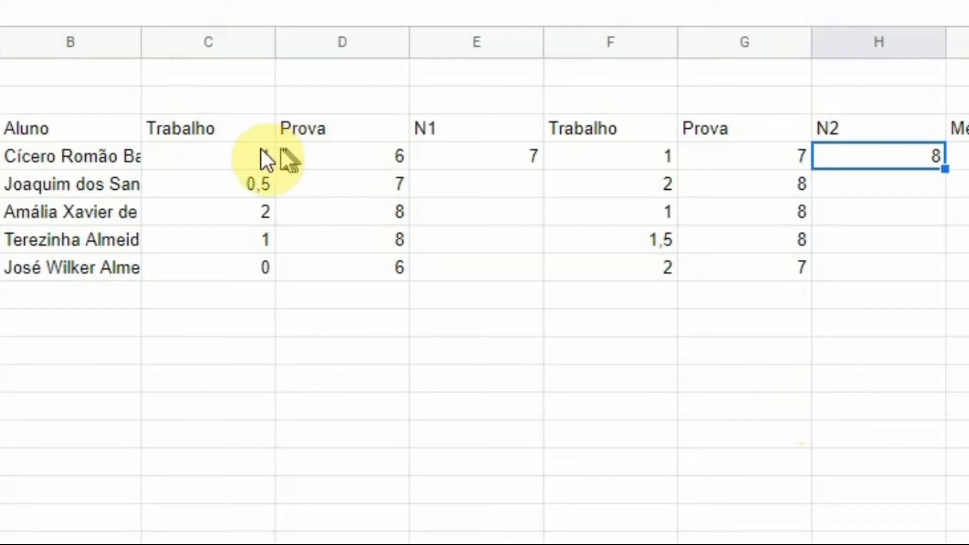
click(472, 154)
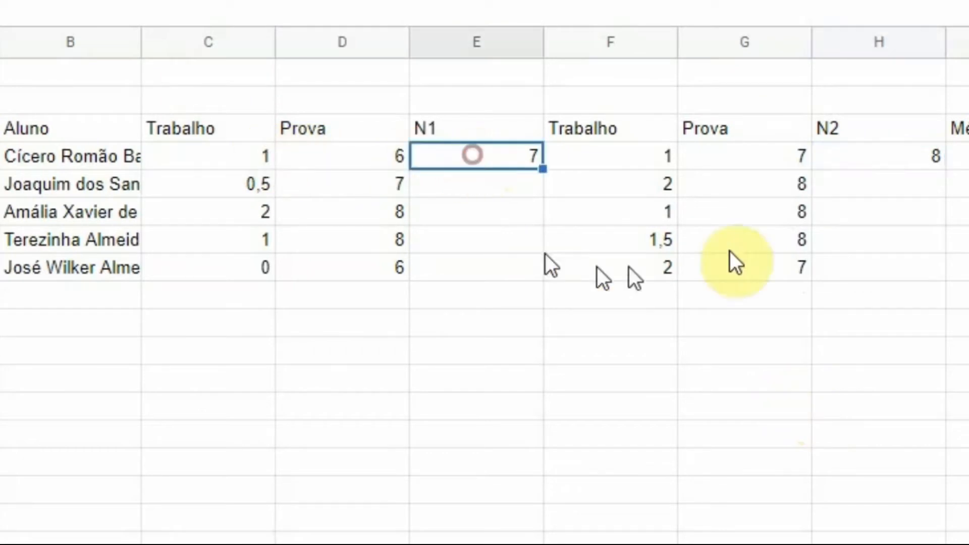
click(903, 155)
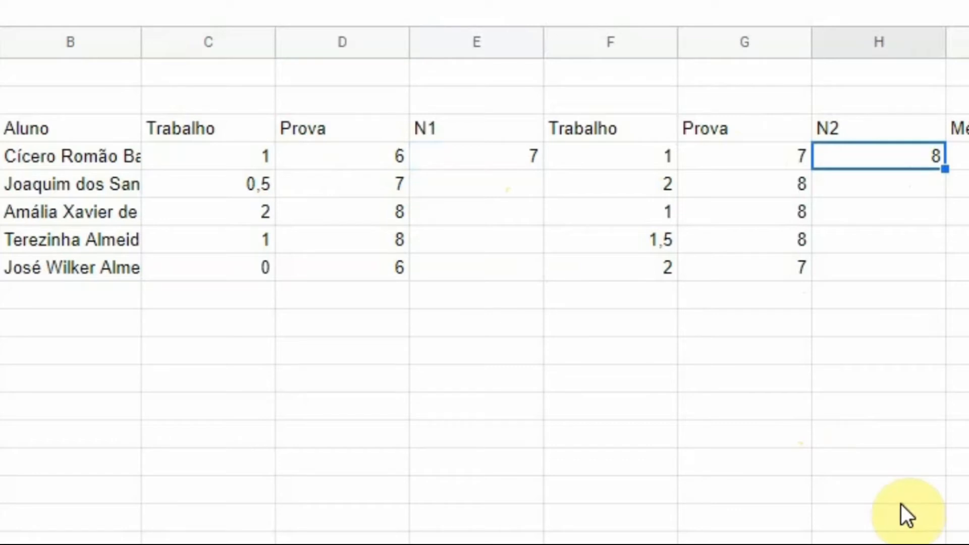
click(509, 168)
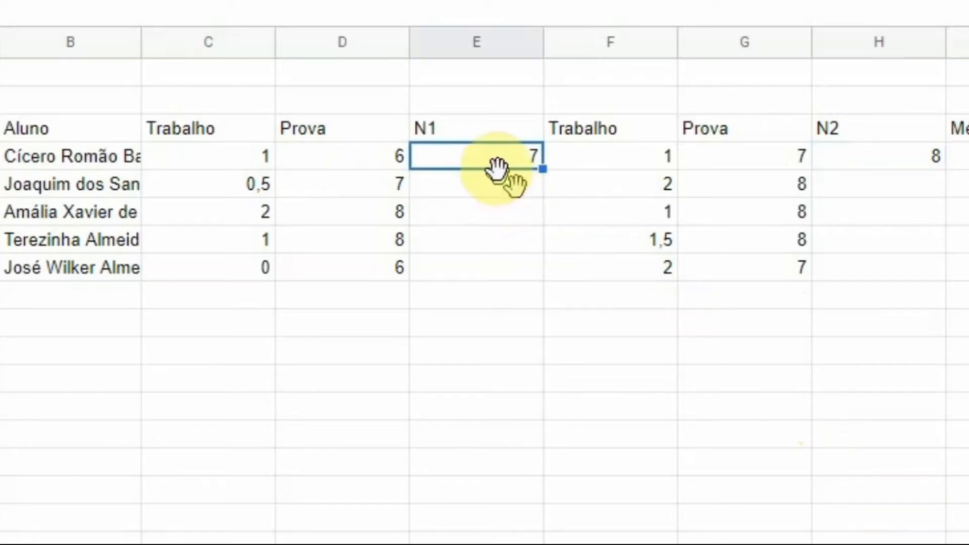
- Copy the N1 formula from E4 into E5 to E8 for the remaining students
click(469, 186)
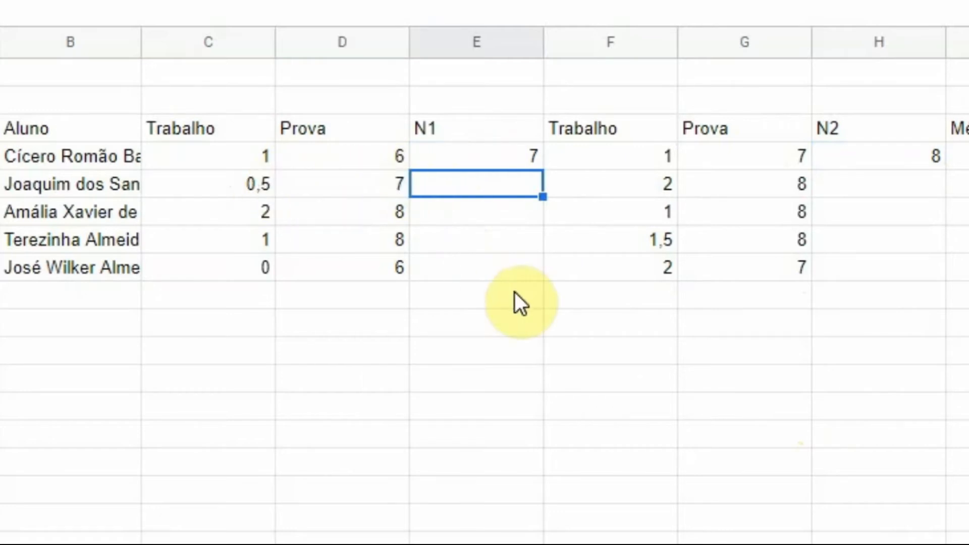
click(504, 153)
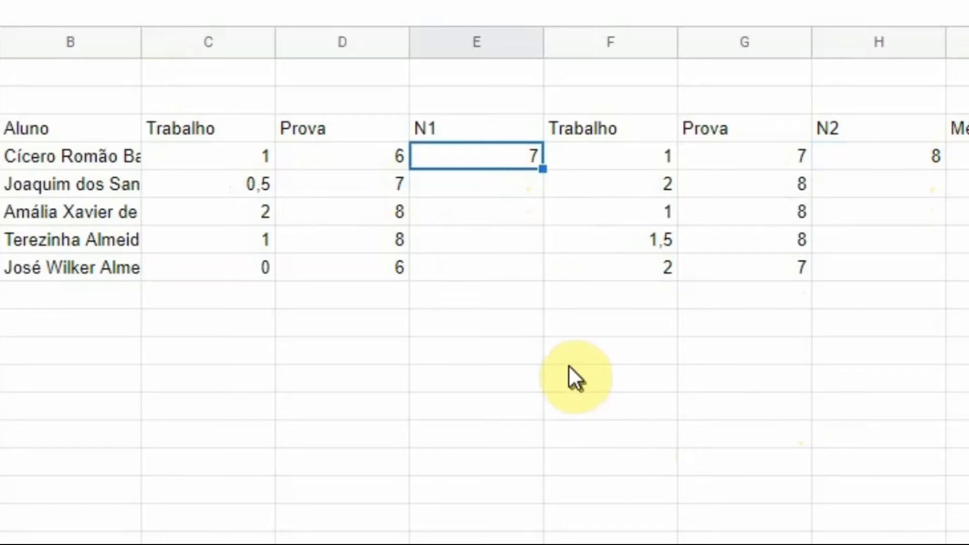
key(ctrl+c)
click(498, 185)
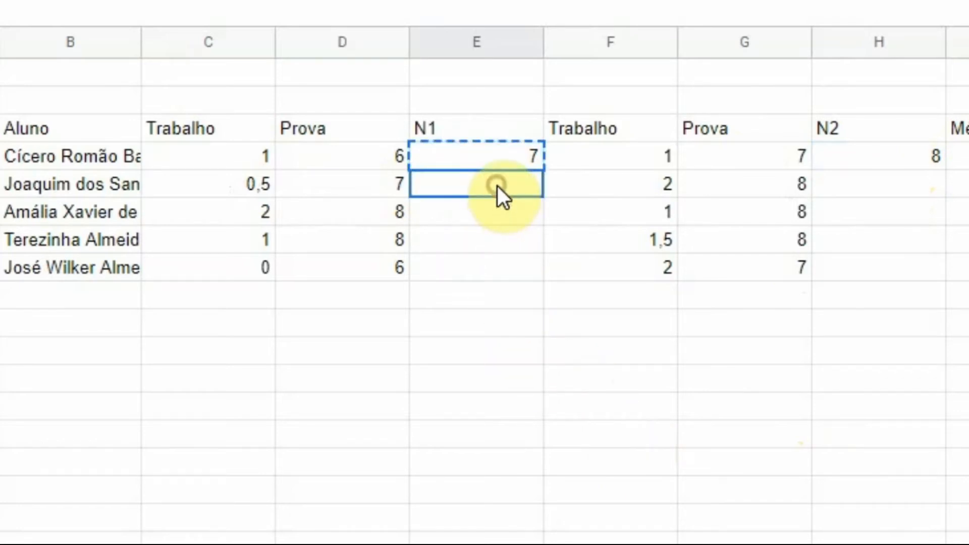
shift+click(470, 262)
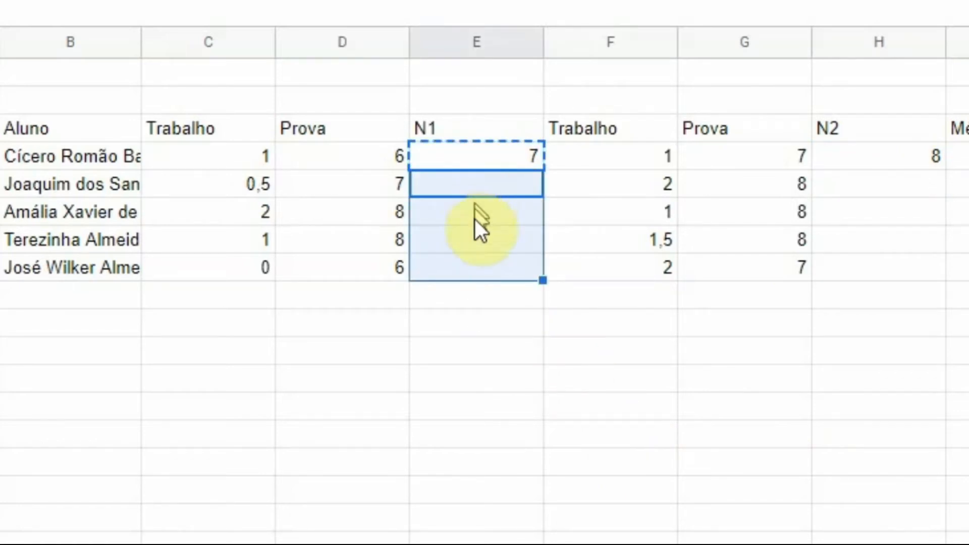
click(465, 278)
shift+click(477, 187)
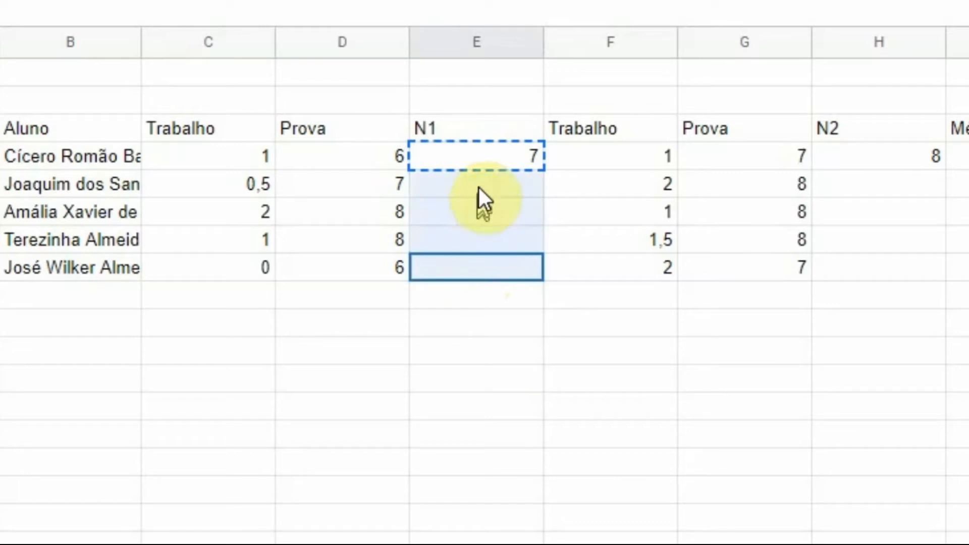
key(ctrl+v)
click(499, 448)
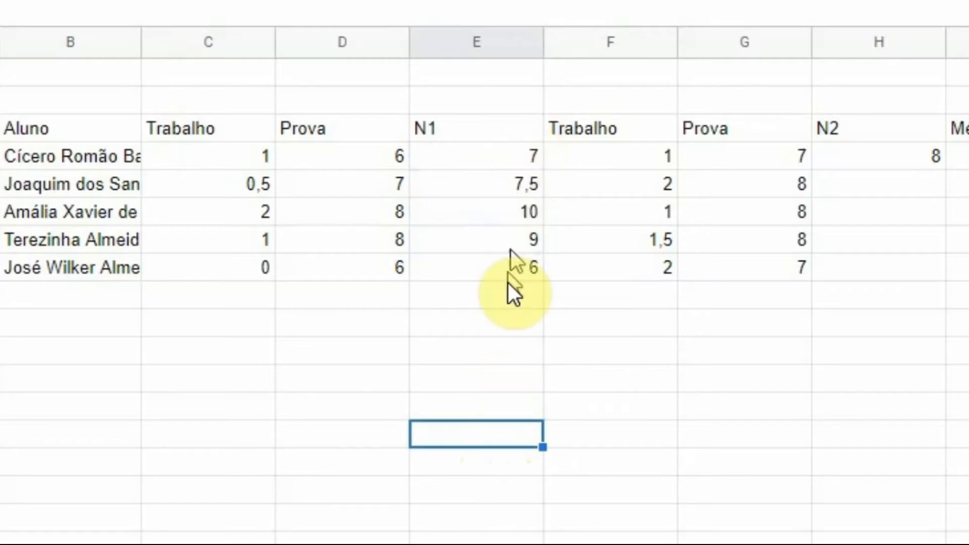
click(473, 273)
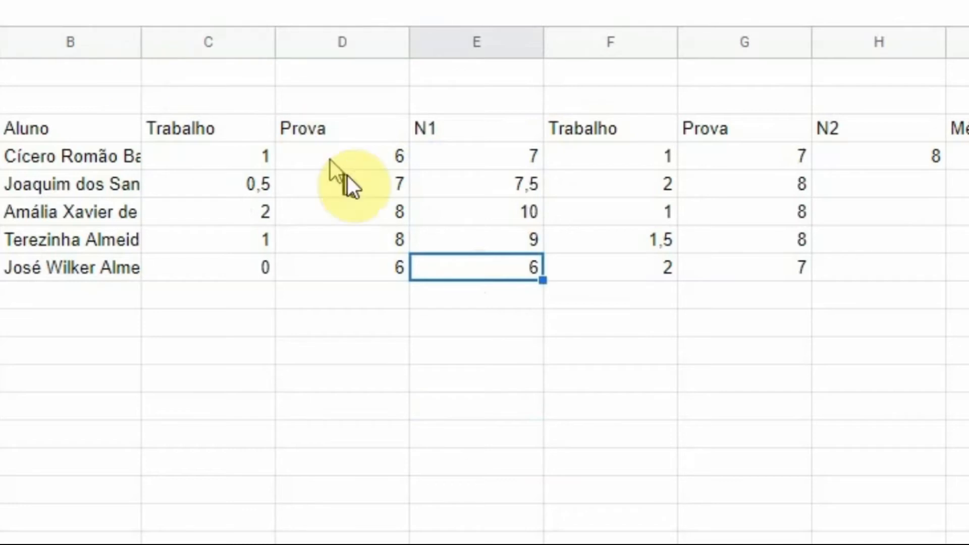
click(503, 297)
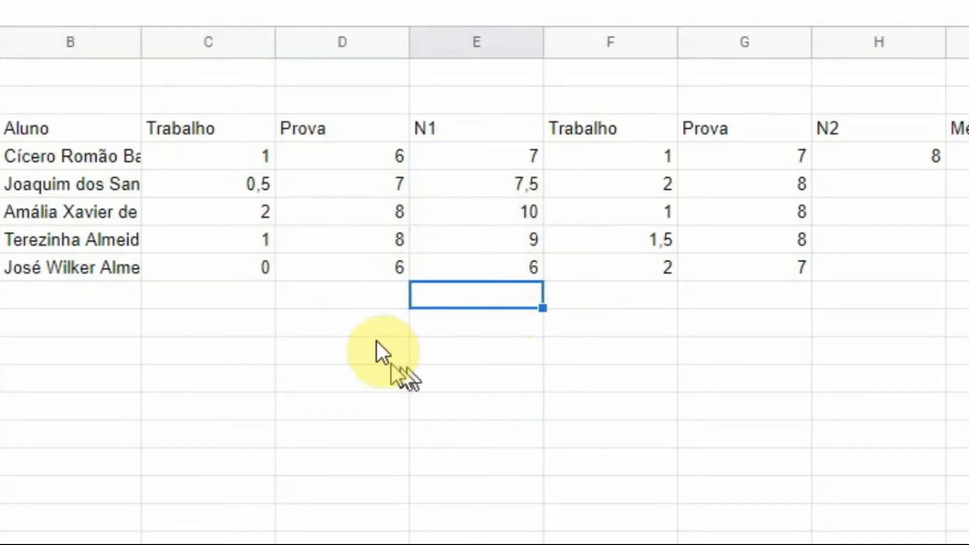
- Fill the N2 formula from H4 down to H8 for the remaining students
click(777, 397)
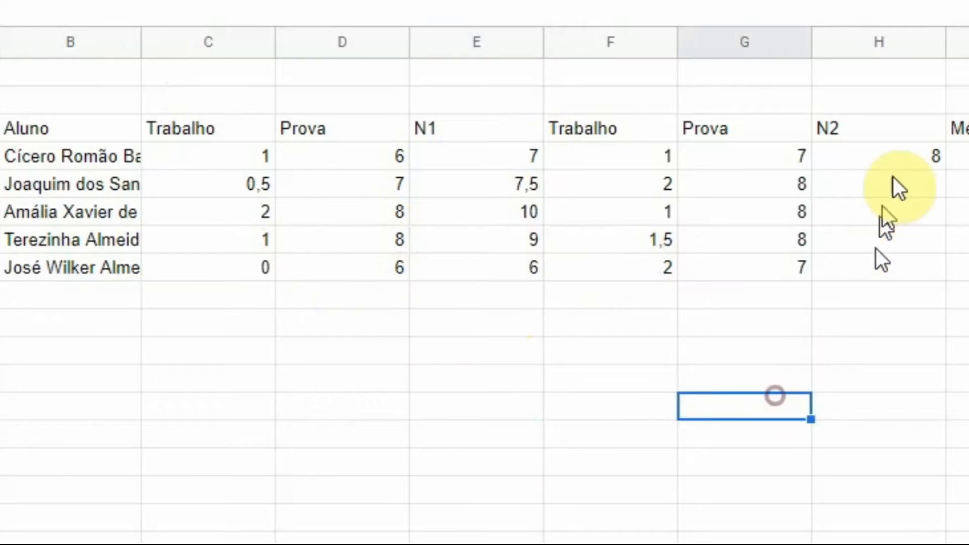
click(901, 156)
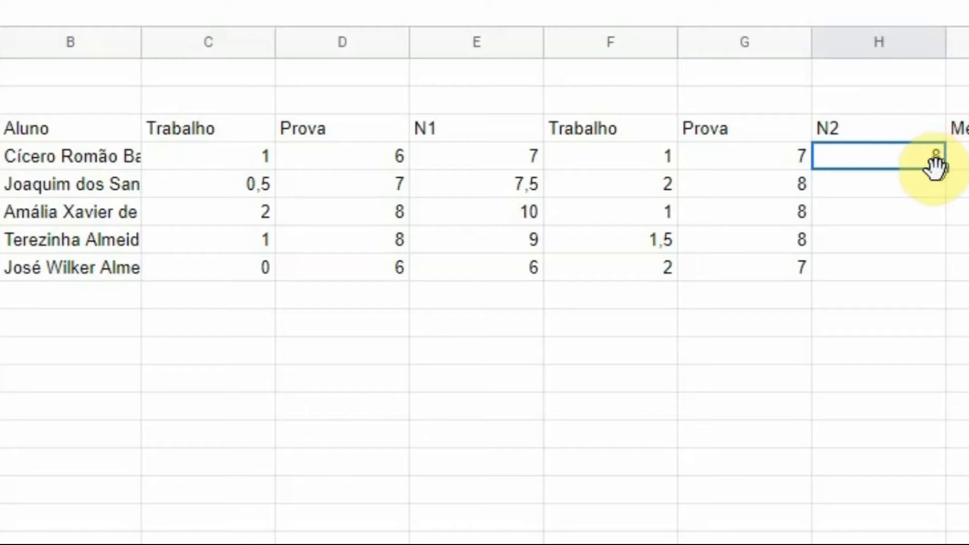
drag(945, 169, 940, 274)
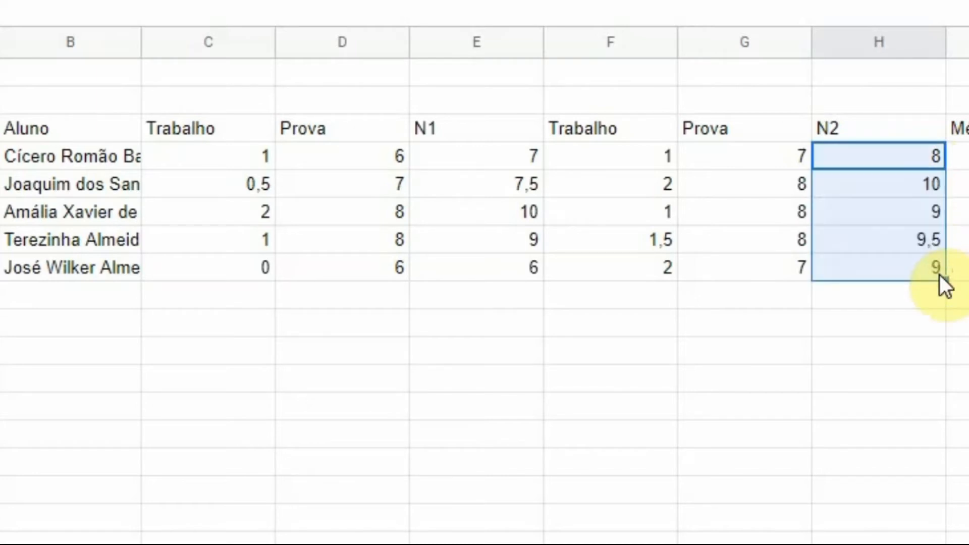
click(962, 184)
click(912, 157)
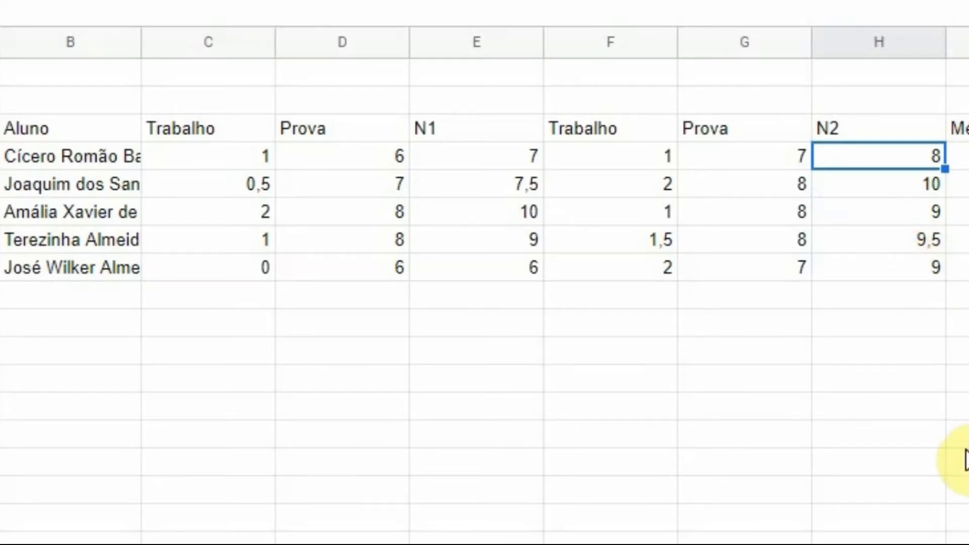
- Enter the formula =E4+H4/2 in the first student's Média Final cell, I4
click(788, 191)
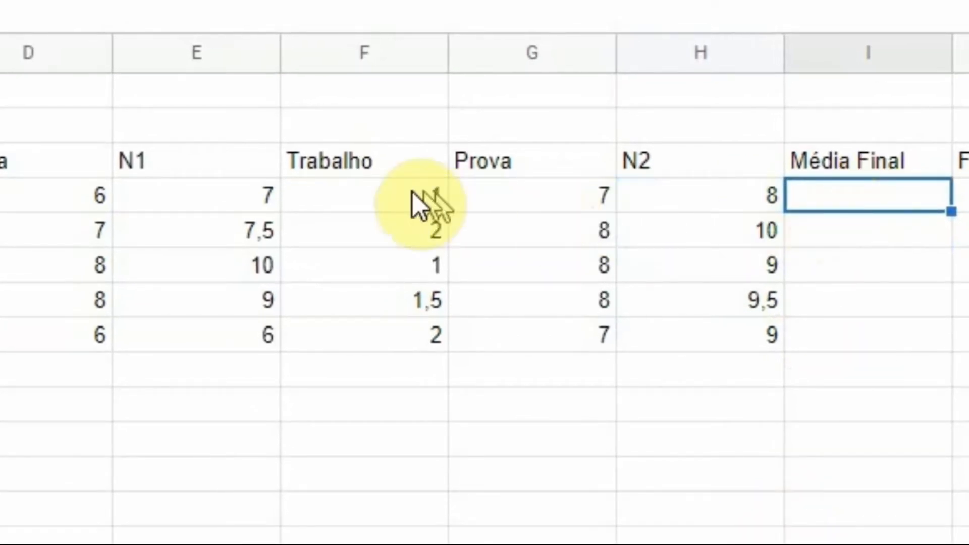
click(217, 200)
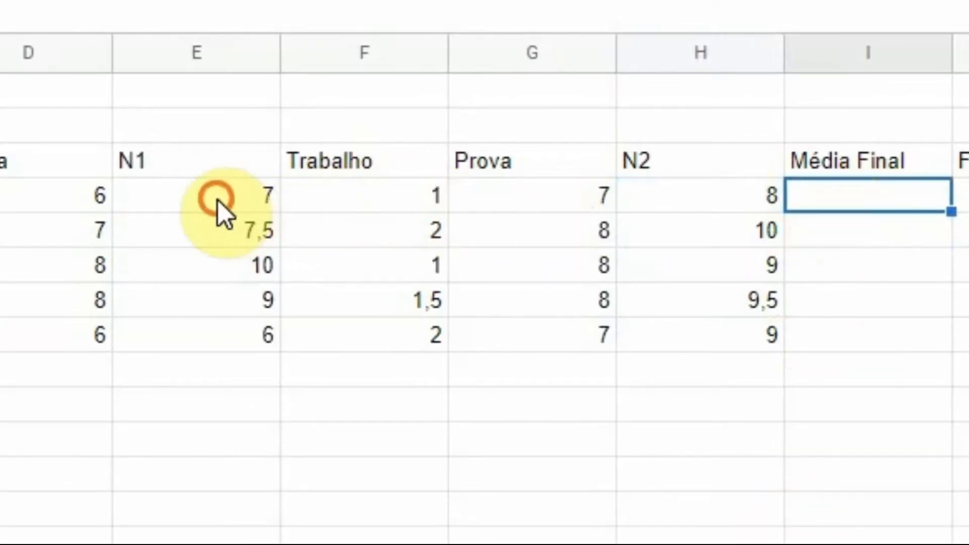
click(685, 209)
click(839, 194)
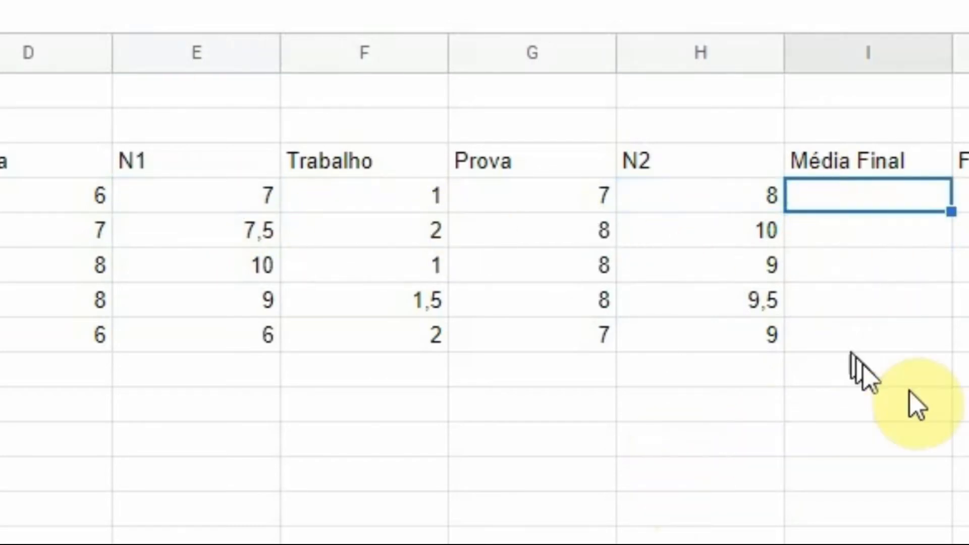
text(=)
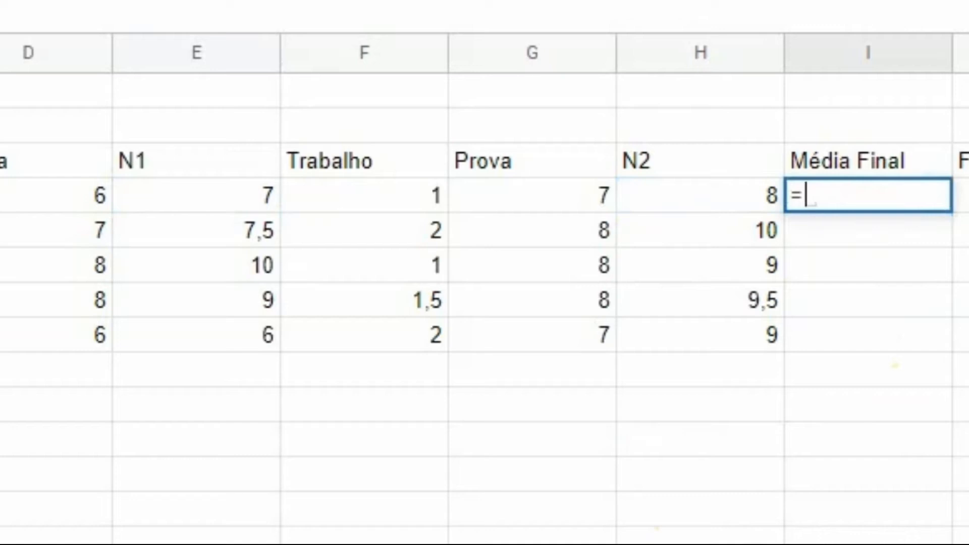
click(211, 195)
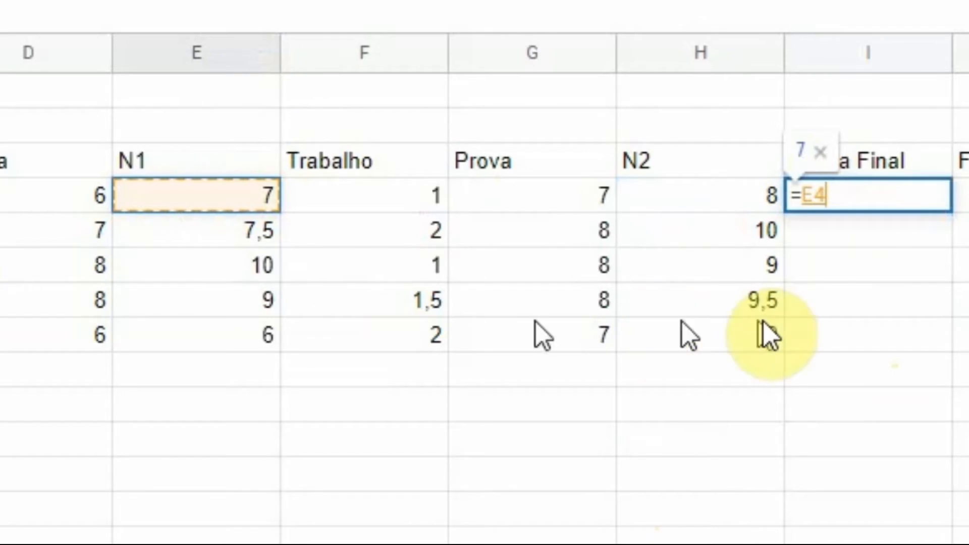
text(+)
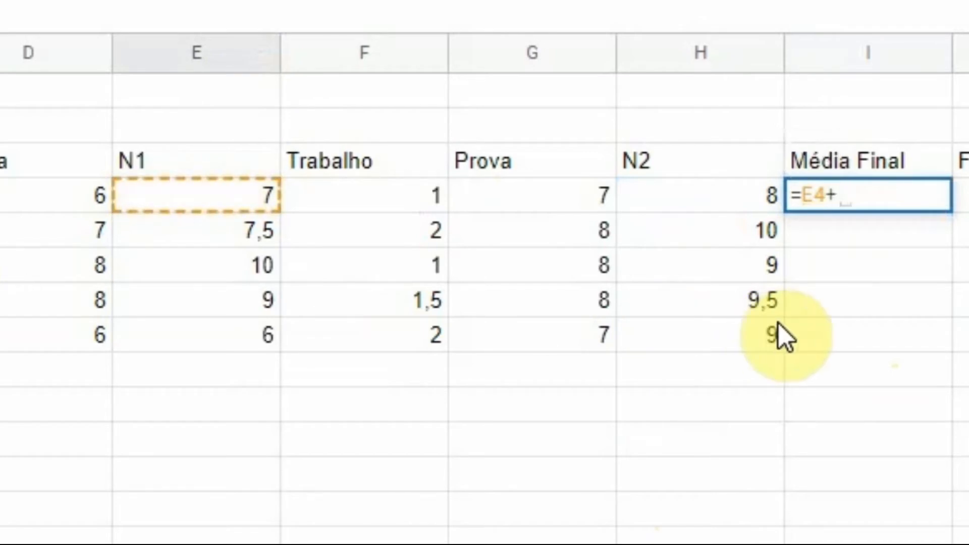
click(719, 194)
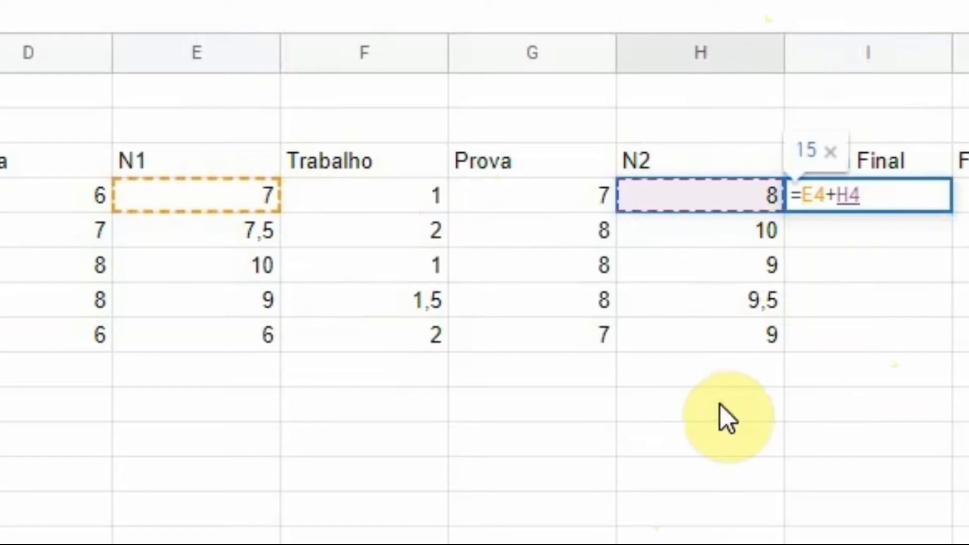
text(/2)
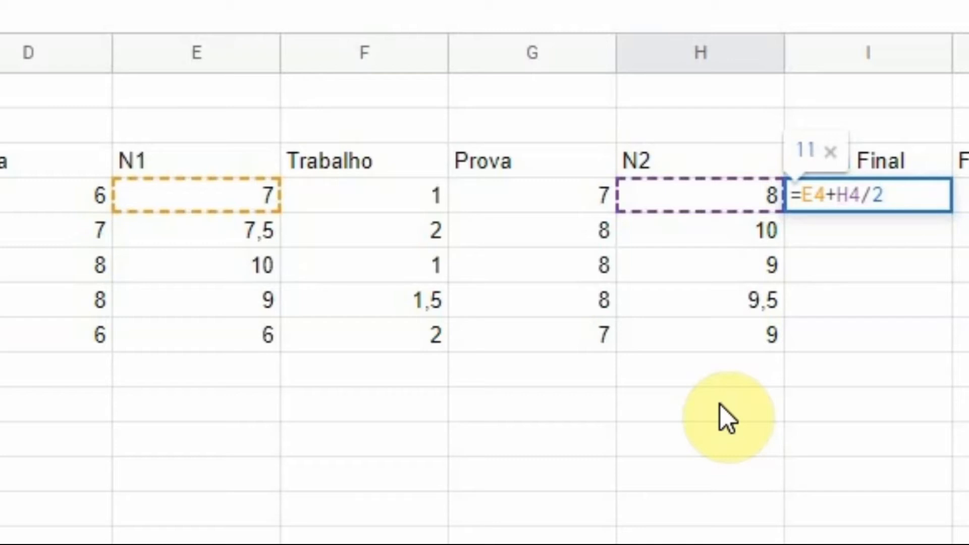
key(Return)
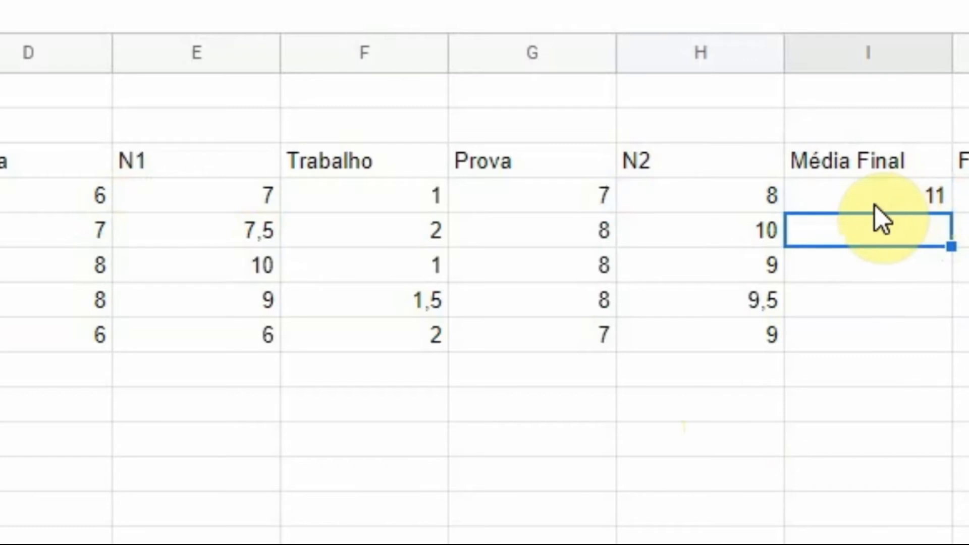
- Correct the I4 formula to =(E4+H4)/2 so that N1 and N2 are added before dividing
click(920, 174)
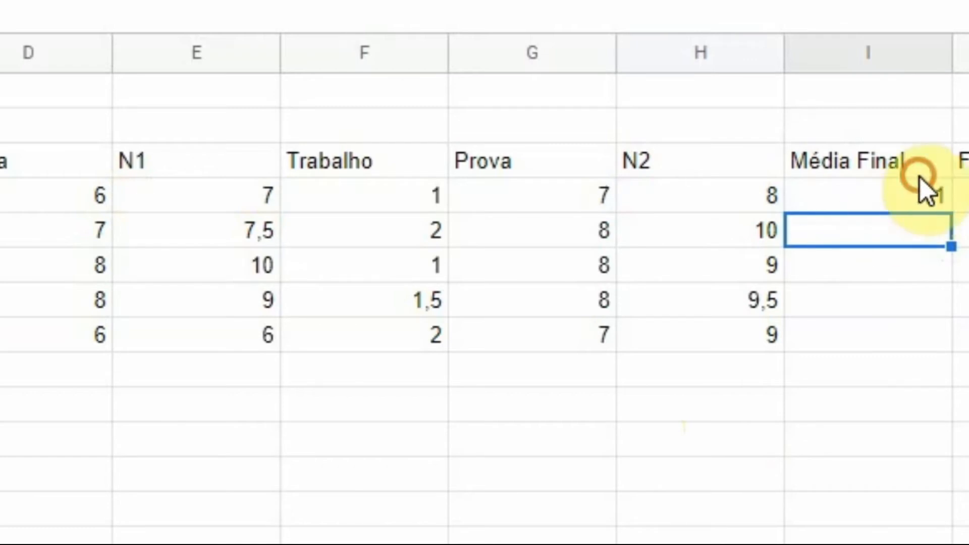
click(922, 191)
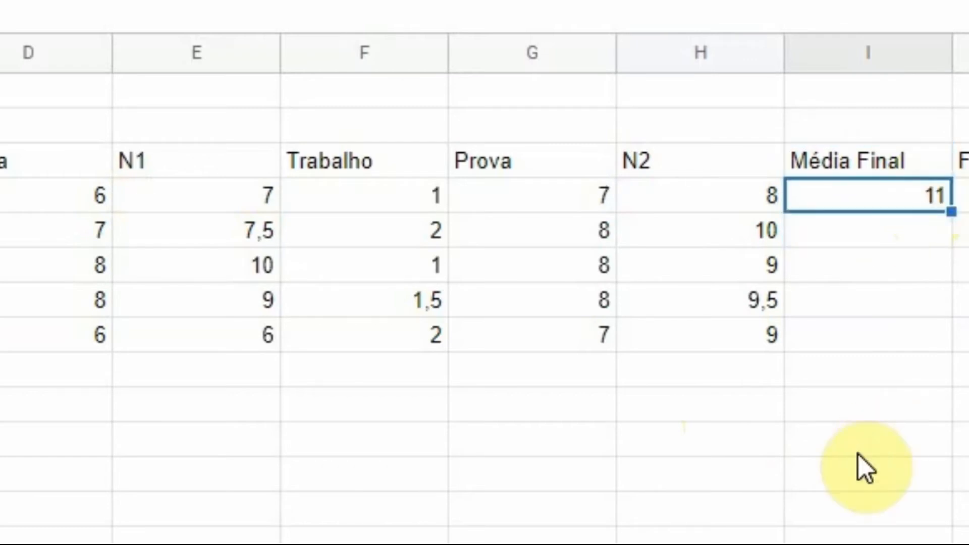
click(217, 191)
click(746, 187)
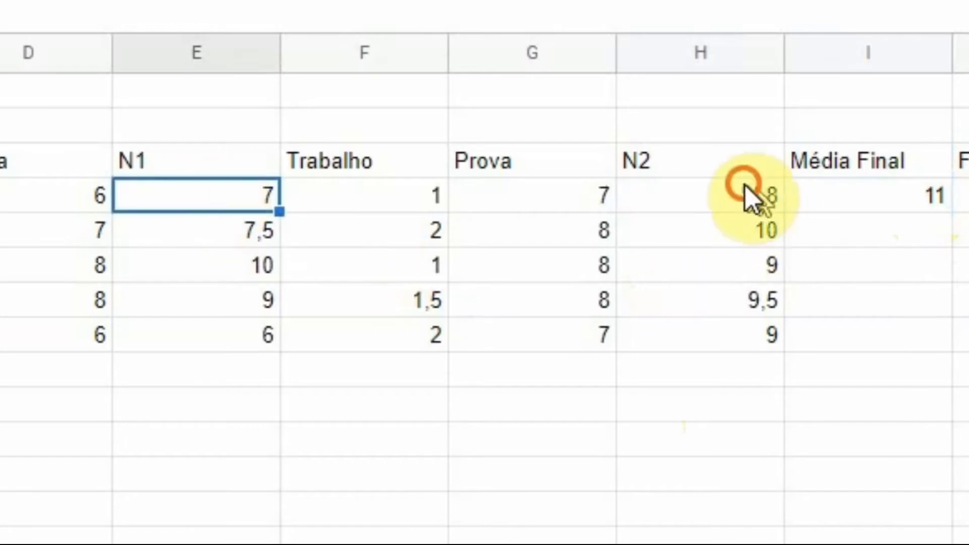
click(910, 194)
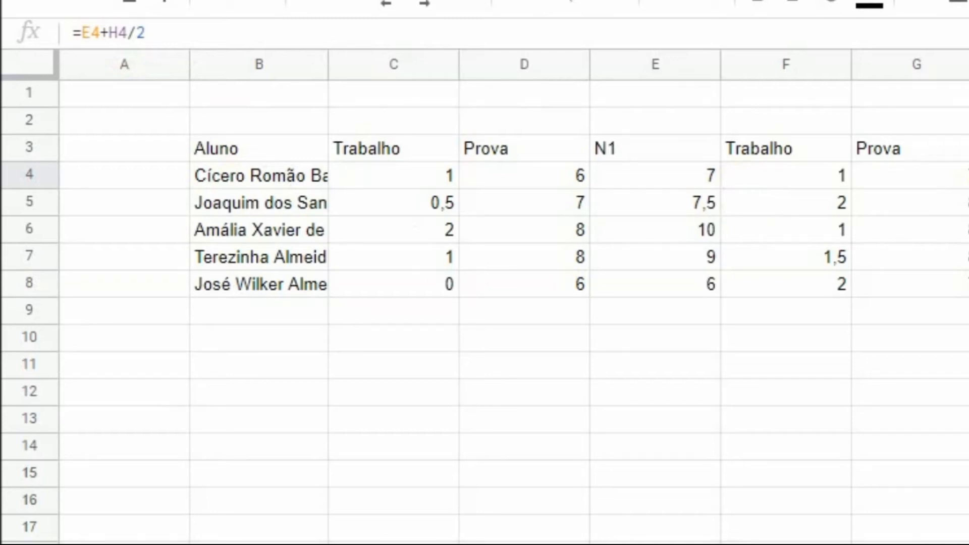
click(81, 33)
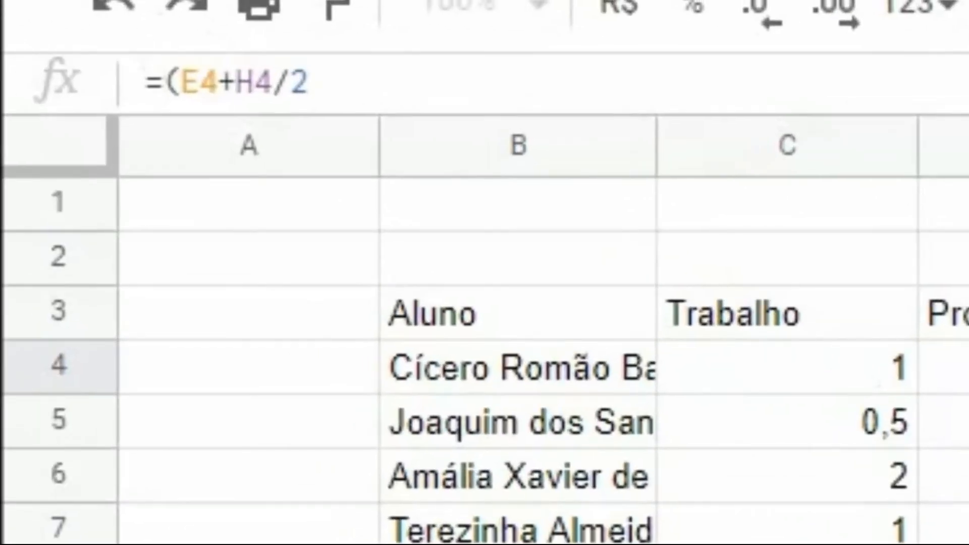
text())
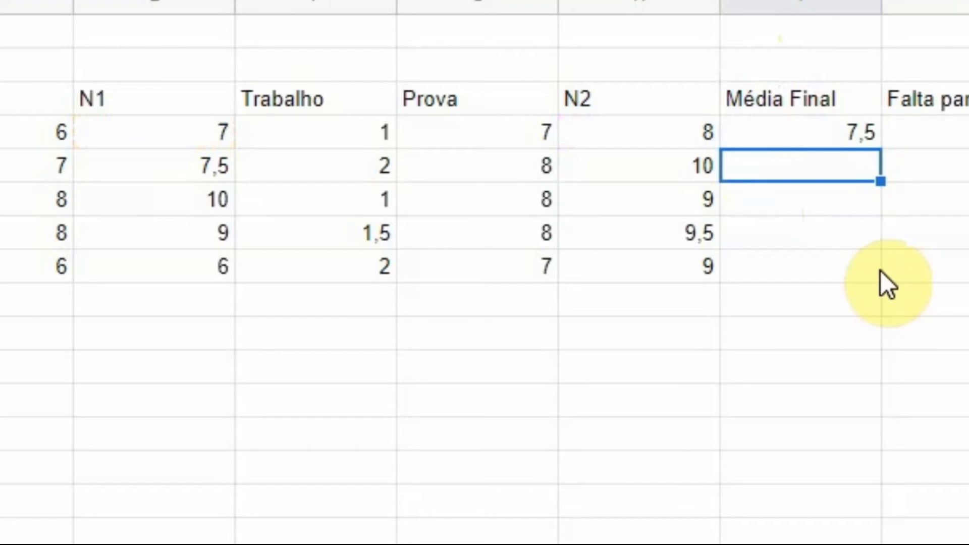
- Fill the Média Final formula from I4 down to I8 for the remaining students
click(856, 138)
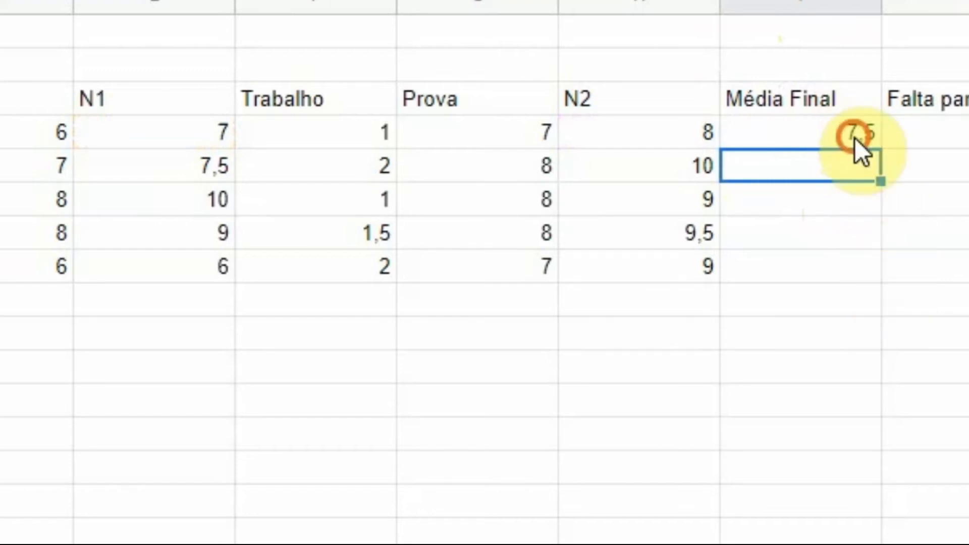
drag(882, 150, 865, 275)
click(793, 402)
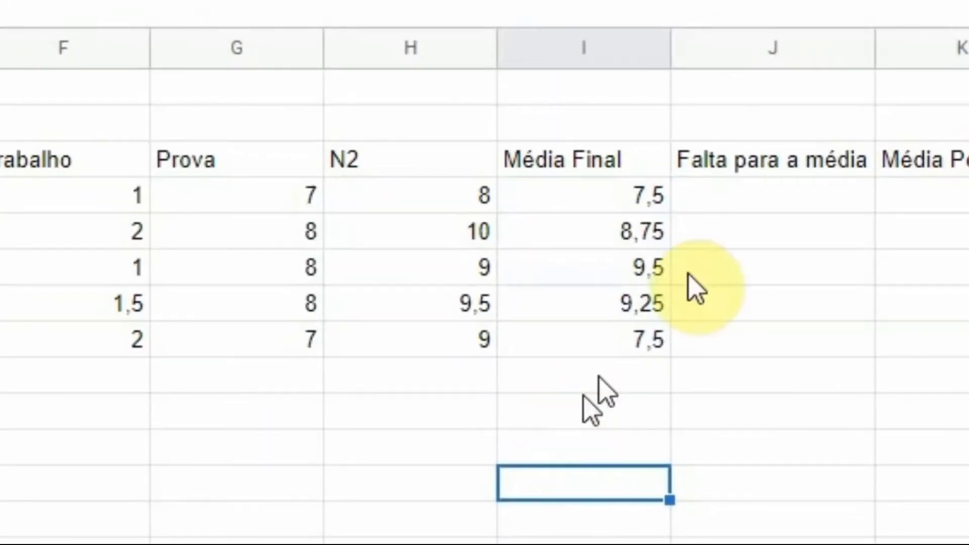
- Enter the formula =7-I4 in the first student's Falta para a média cell, J4
click(752, 192)
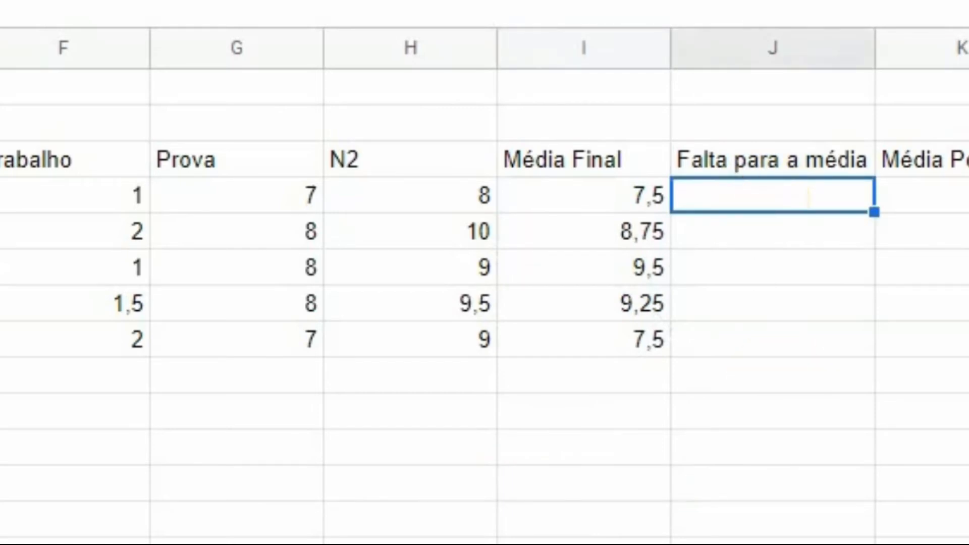
text(=)
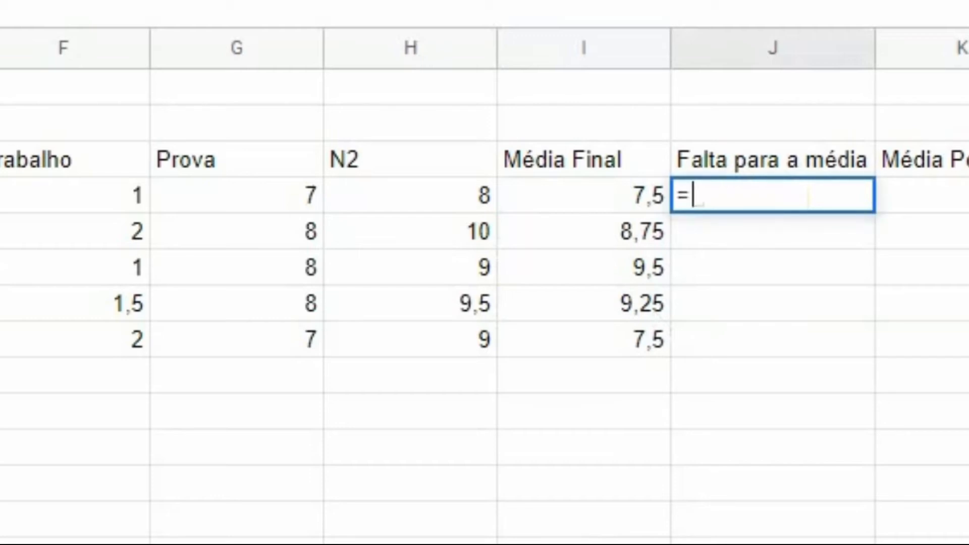
text(7)
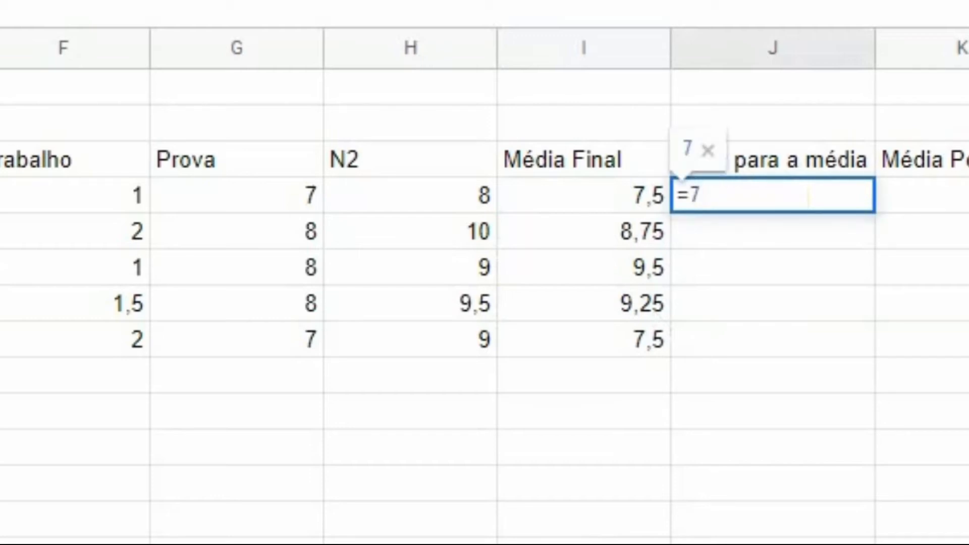
text( -)
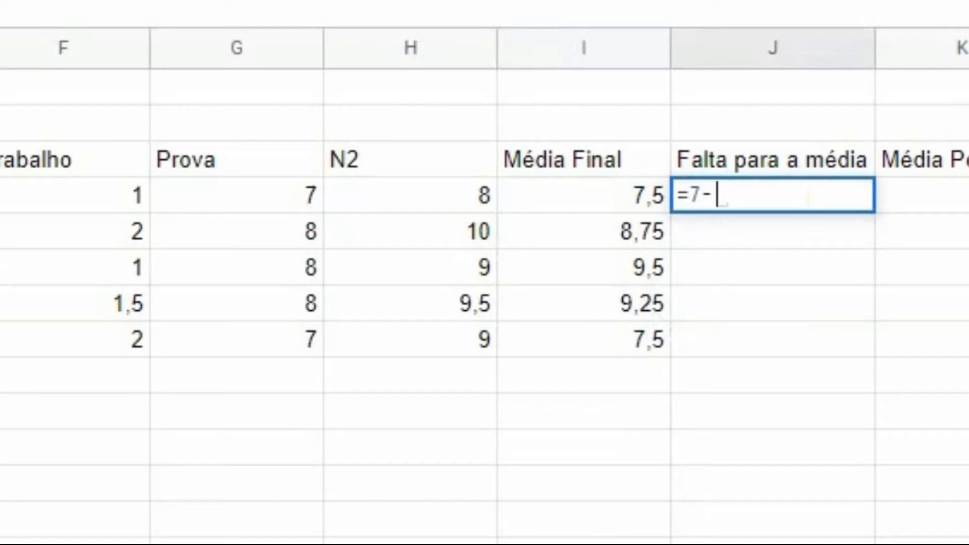
click(606, 197)
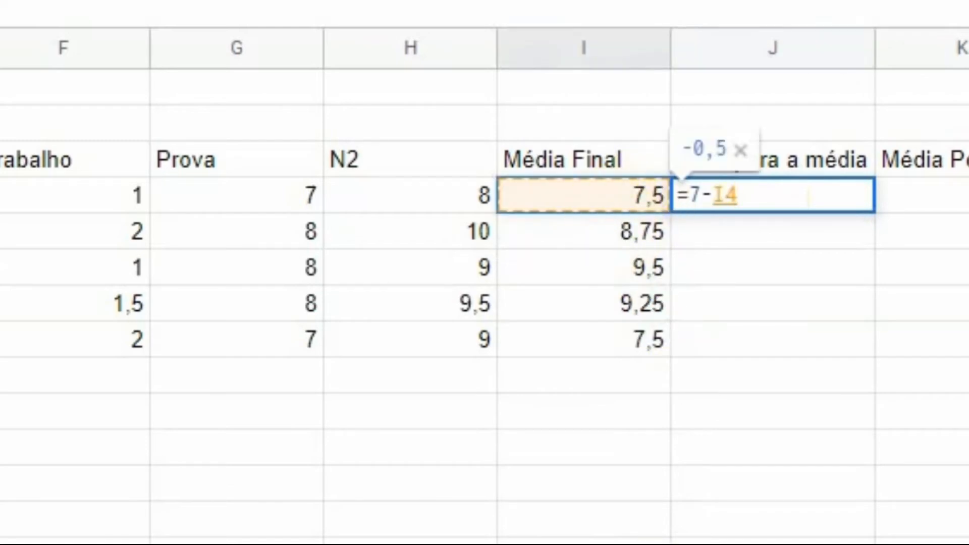
key(Return)
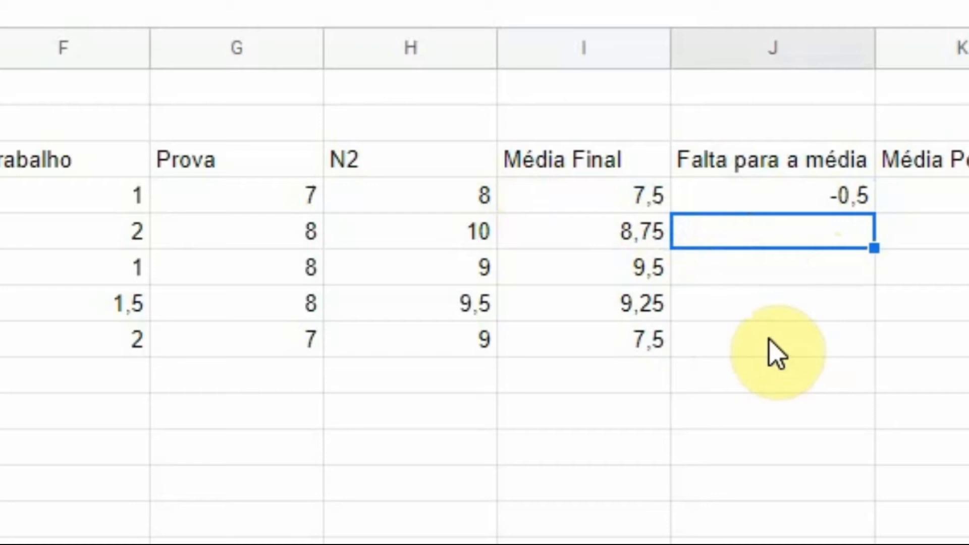
- Change the last student's second Prova grade in G8 to 5
click(313, 345)
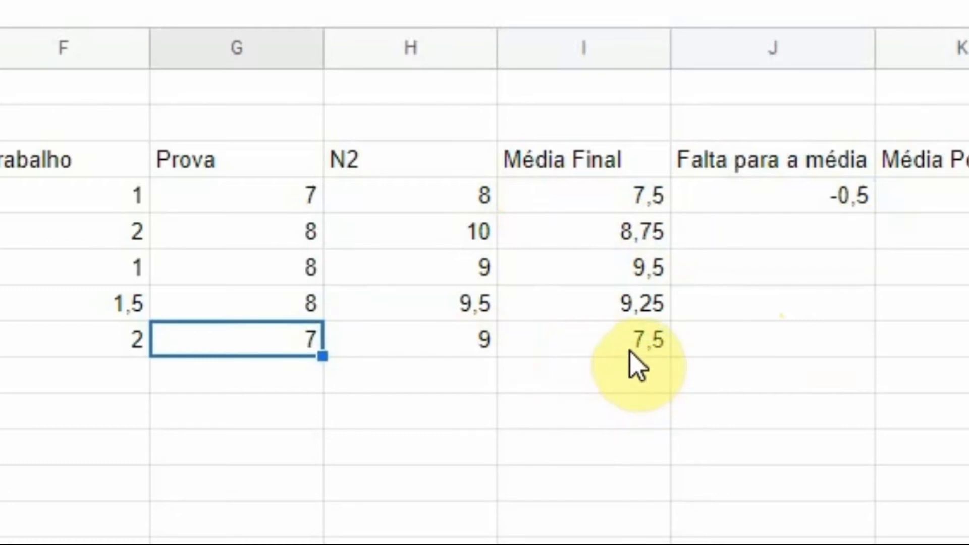
text(5)
click(737, 335)
click(241, 329)
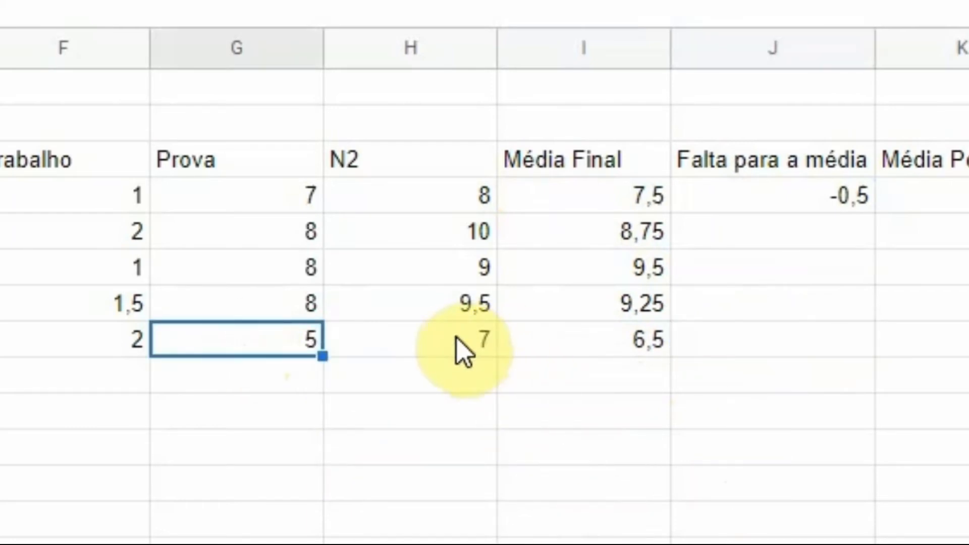
click(786, 343)
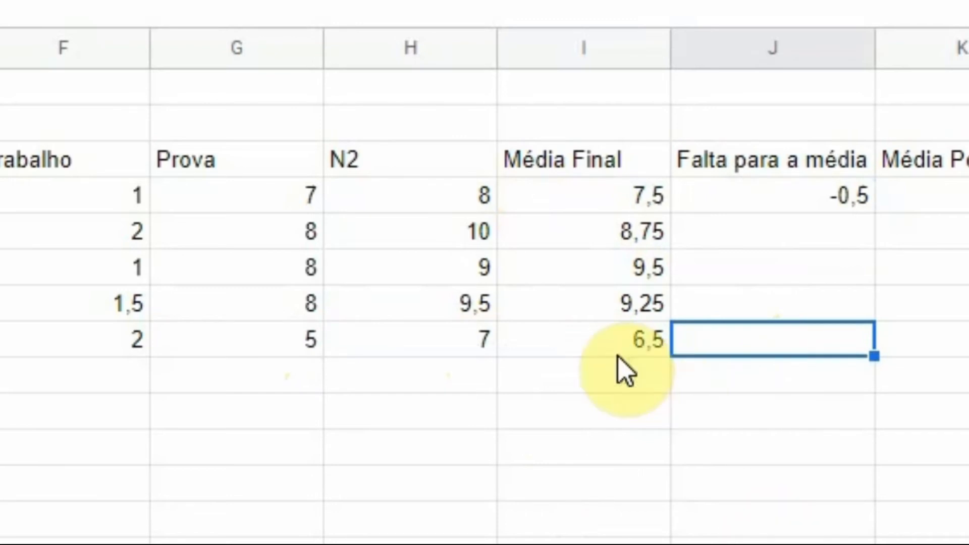
- Fill the Falta para a média formula from J4 down to J8 for the remaining students
click(856, 198)
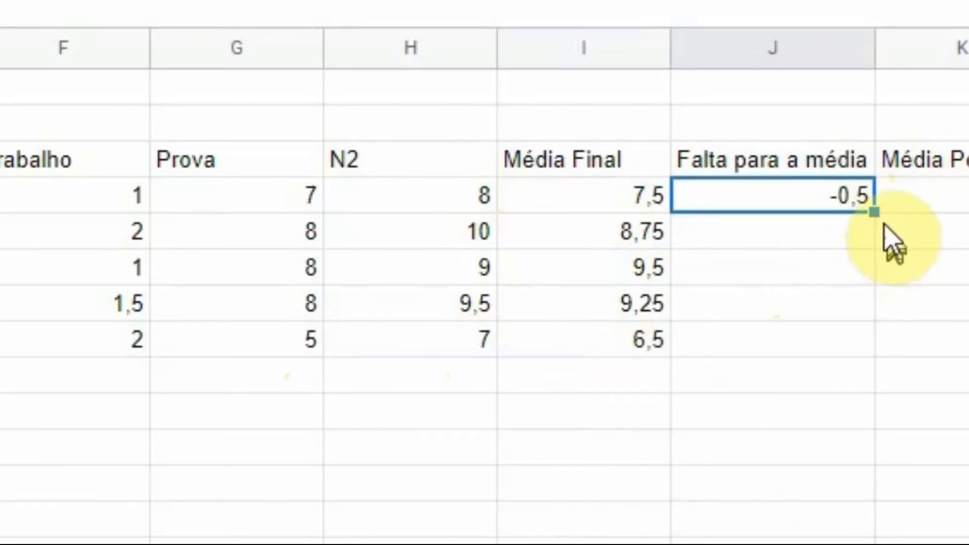
drag(874, 212, 842, 364)
click(771, 347)
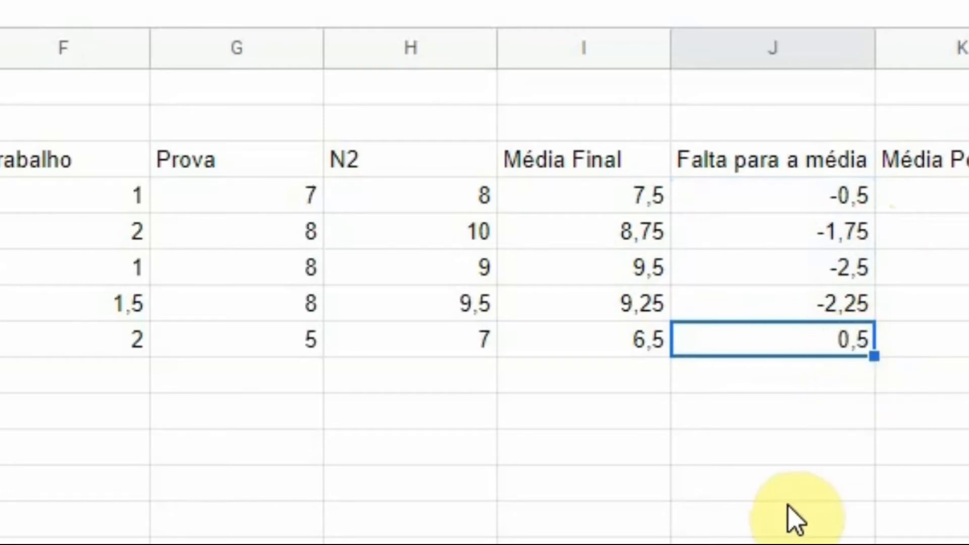
- Examine the Falta para a média results in J4 to J8, comparing the last student's sign with the others'
click(816, 207)
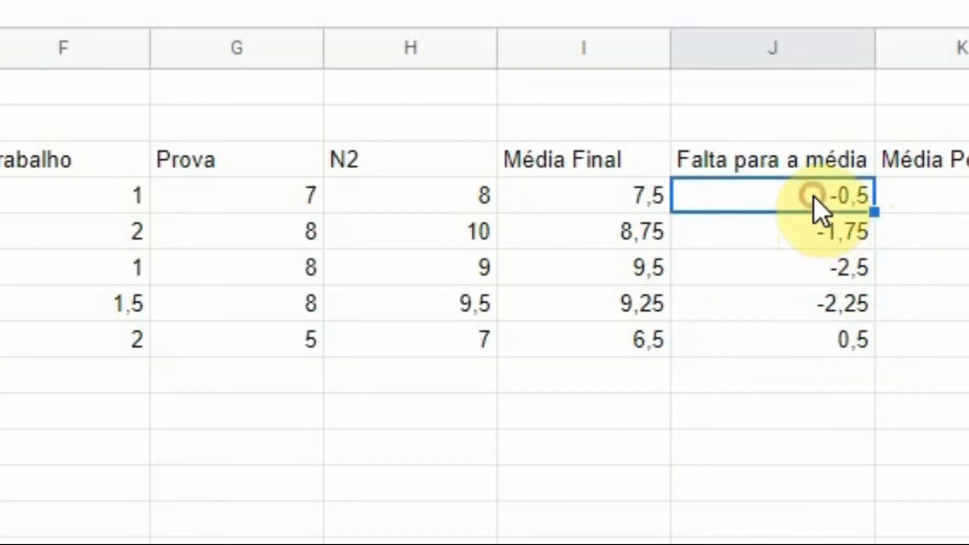
click(821, 484)
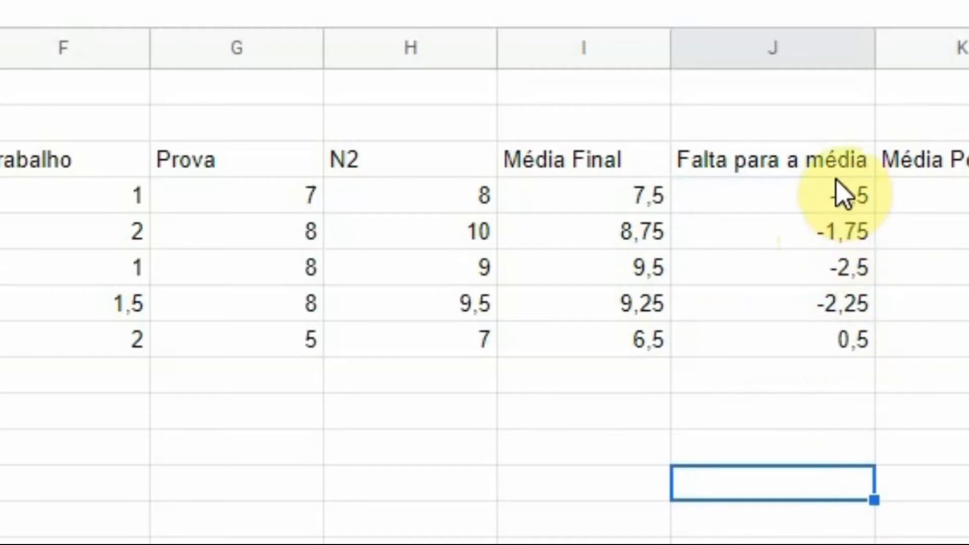
click(784, 338)
click(815, 207)
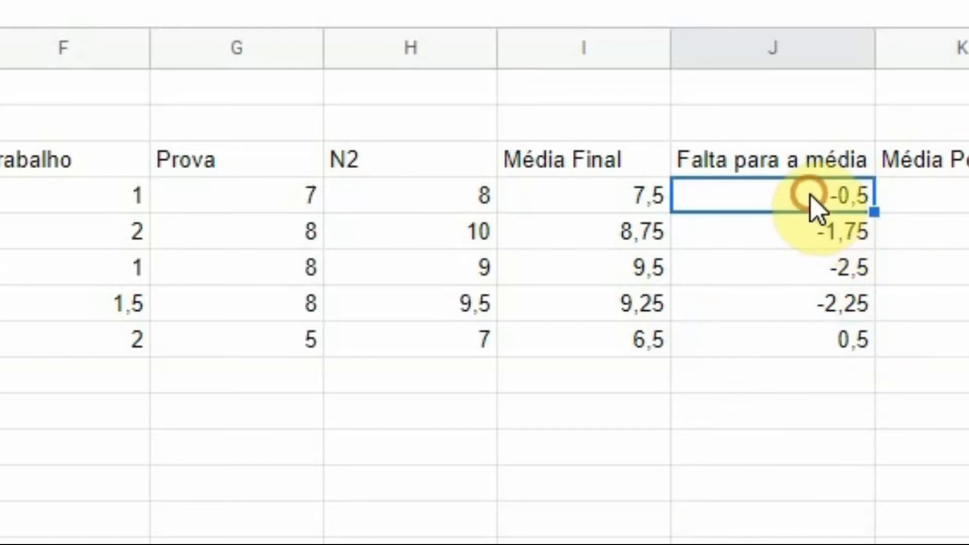
click(804, 338)
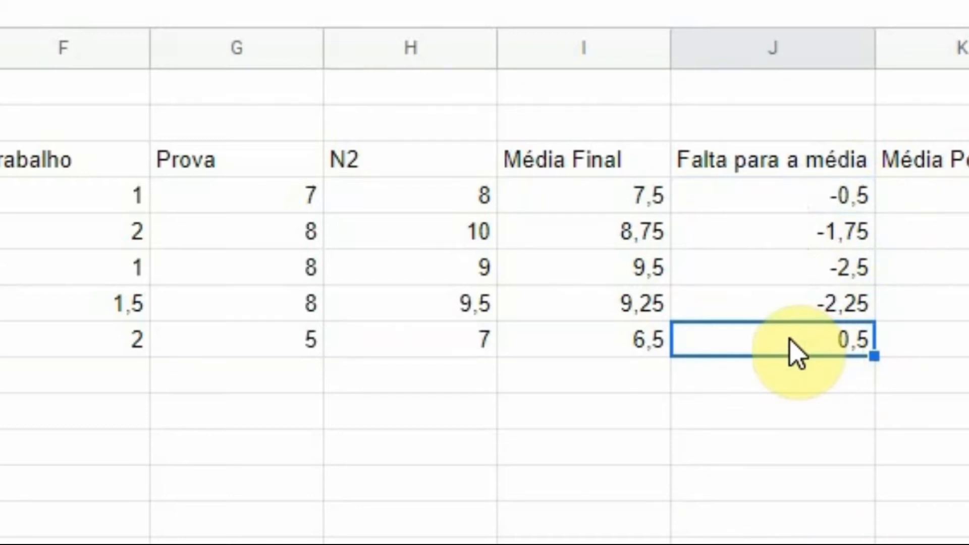
click(815, 201)
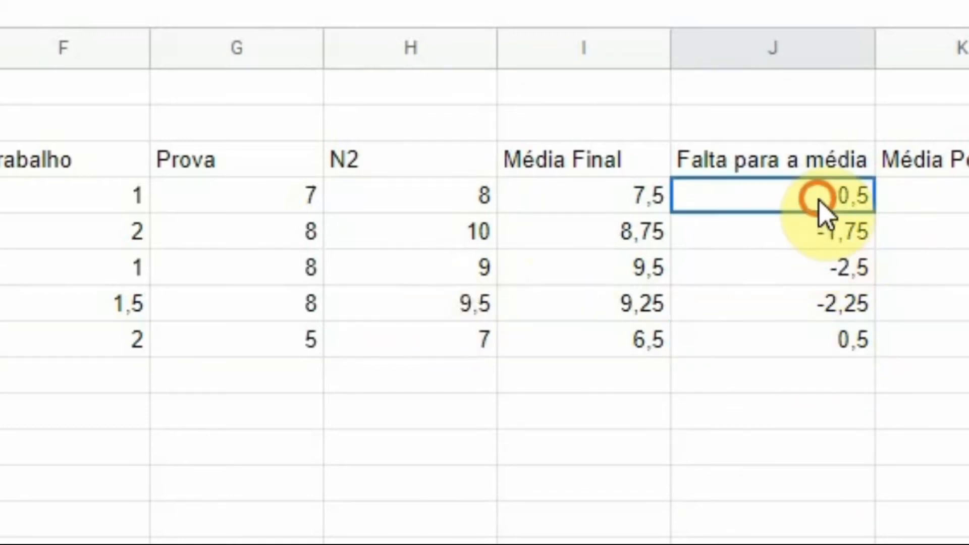
click(822, 275)
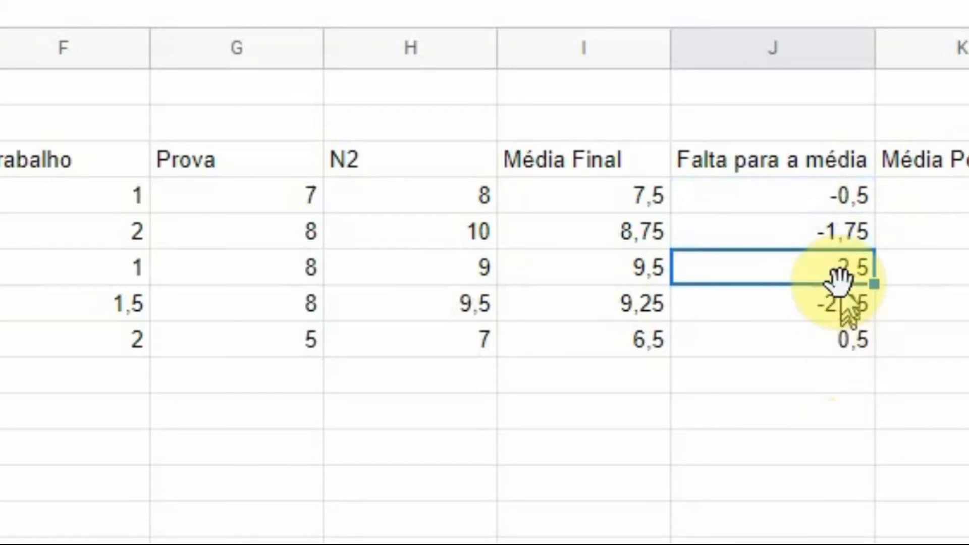
click(862, 200)
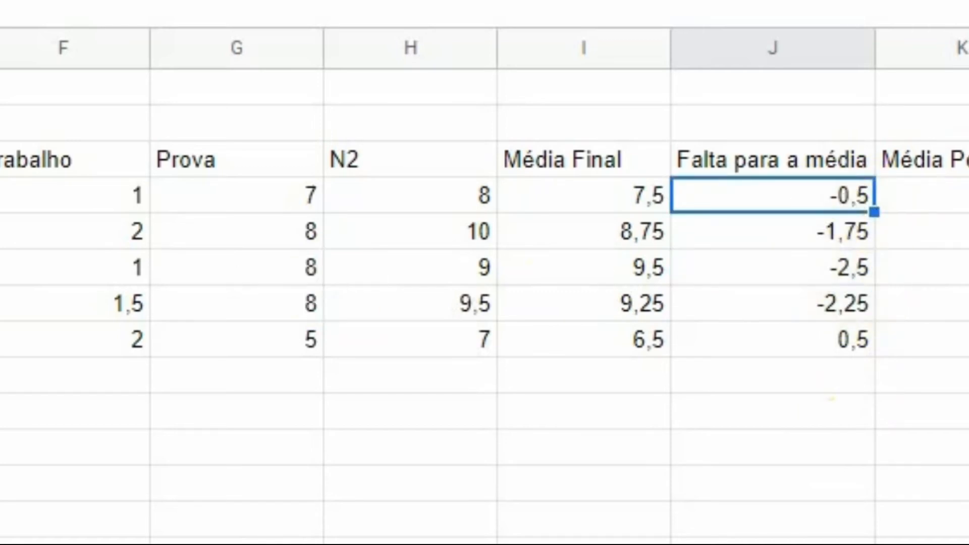
- Change the first student's Falta para a média formula in J4 to =(7-I4)*(-1)
text(=7-I4)
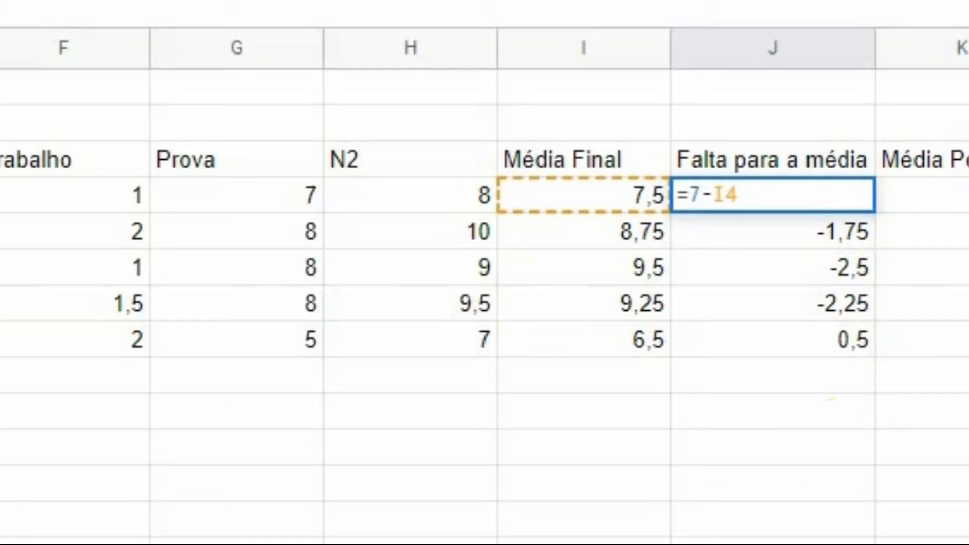
text(*)
text(-1)
text(()
key(Right)
key(Right)
key(Right)
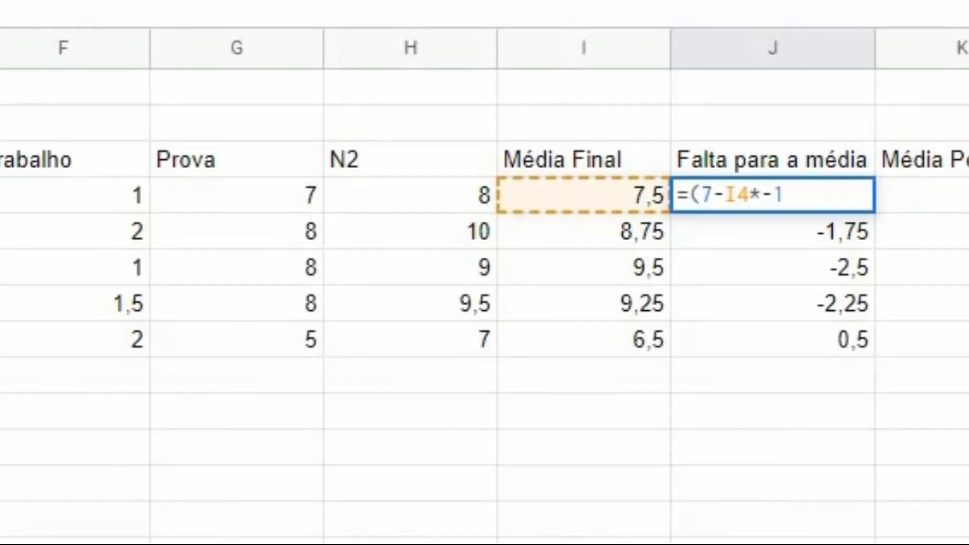
text()*)
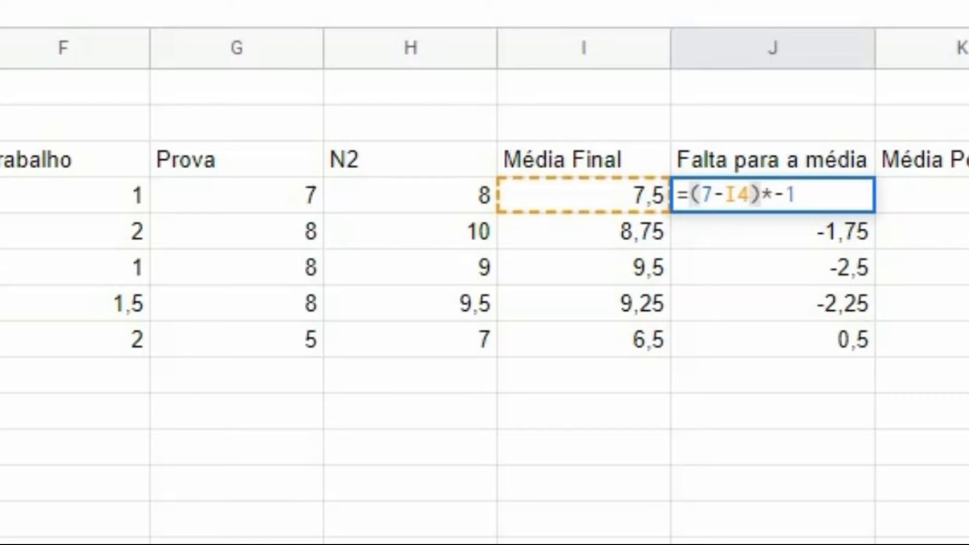
text((-1)
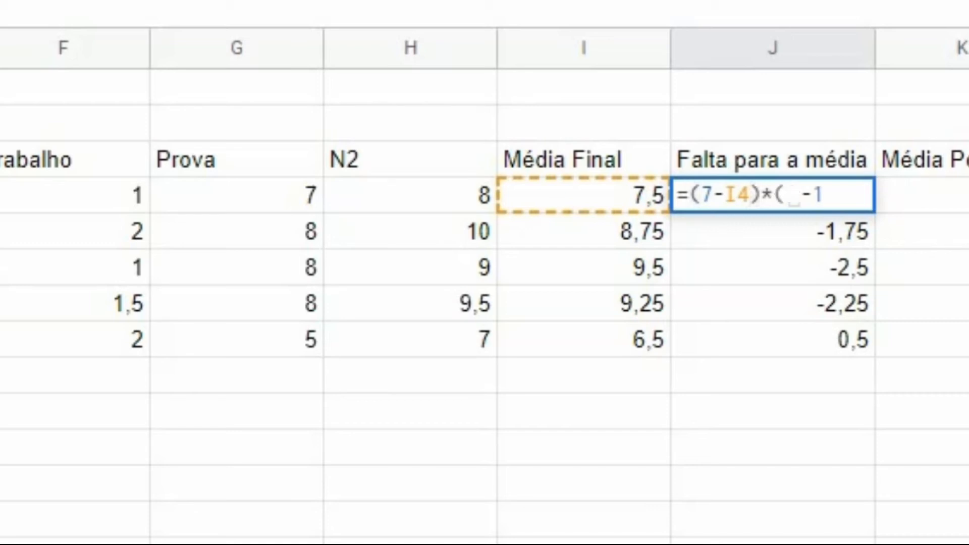
text())
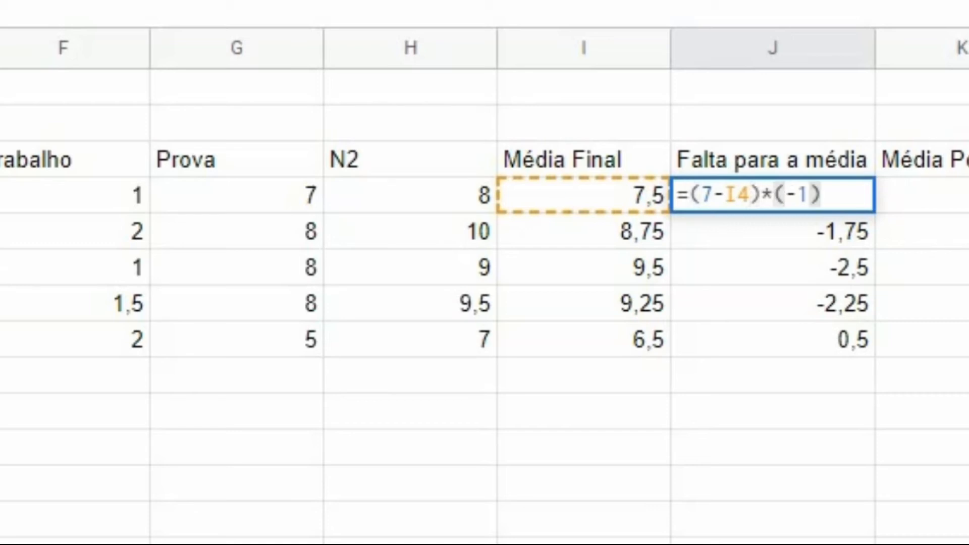
key(Return)
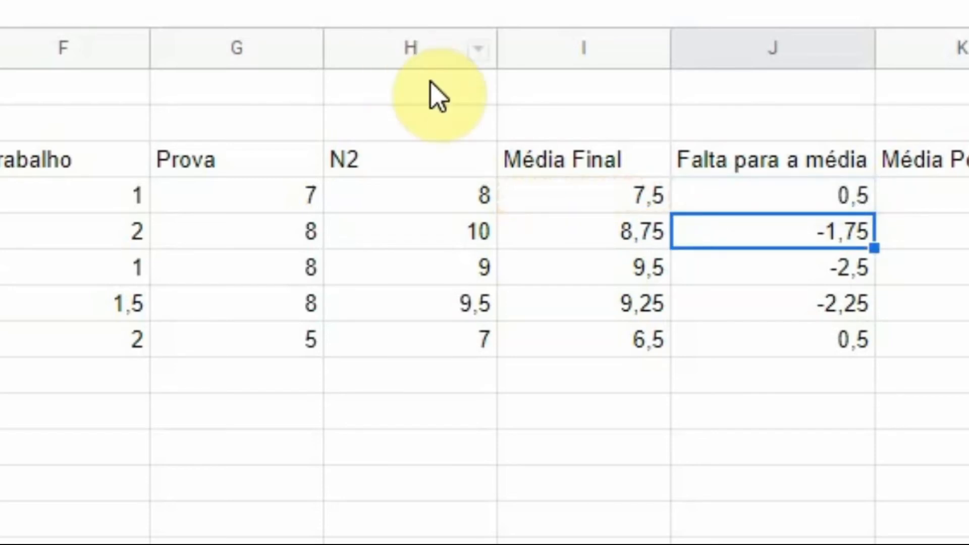
- Fill the sign-inverted Falta para a média formula from J4 down to J8 and check the results
click(788, 195)
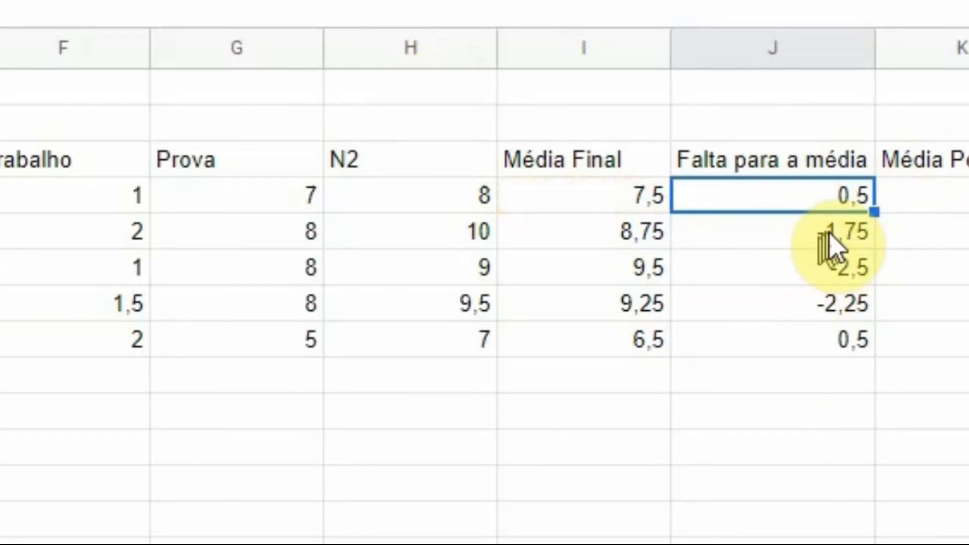
drag(872, 209, 877, 344)
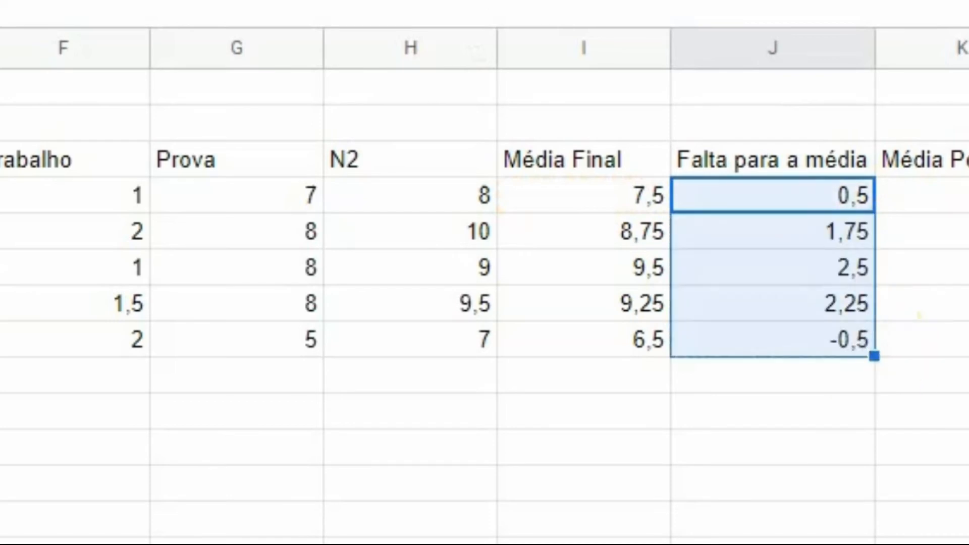
click(749, 542)
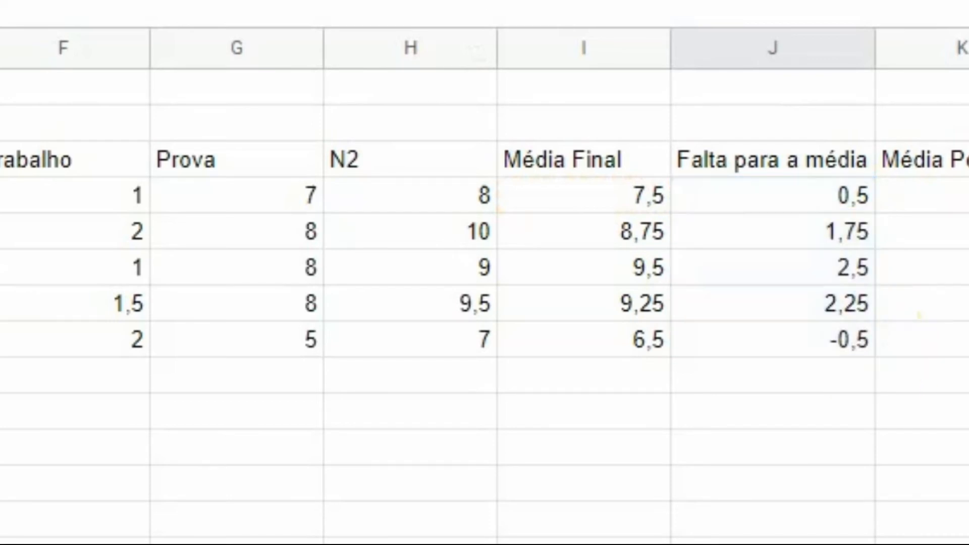
click(751, 272)
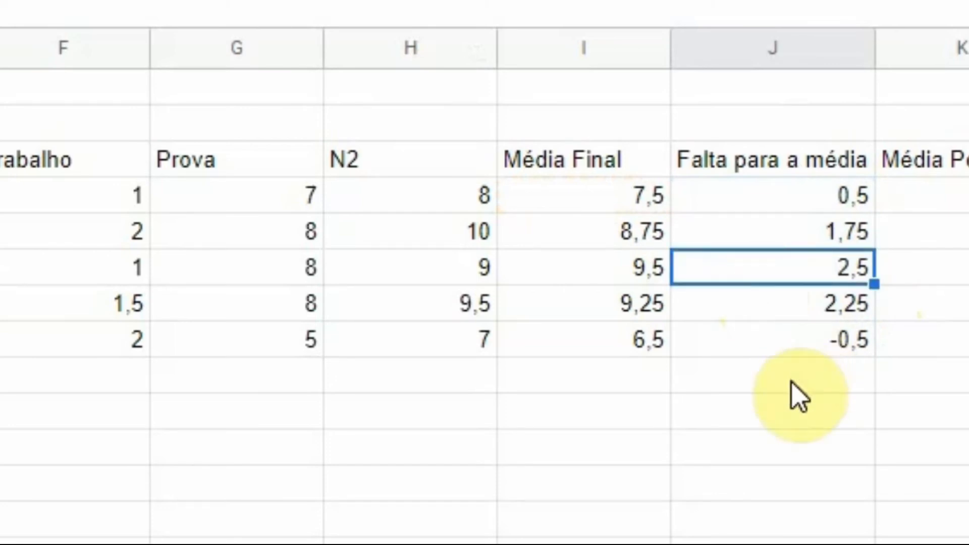
click(716, 308)
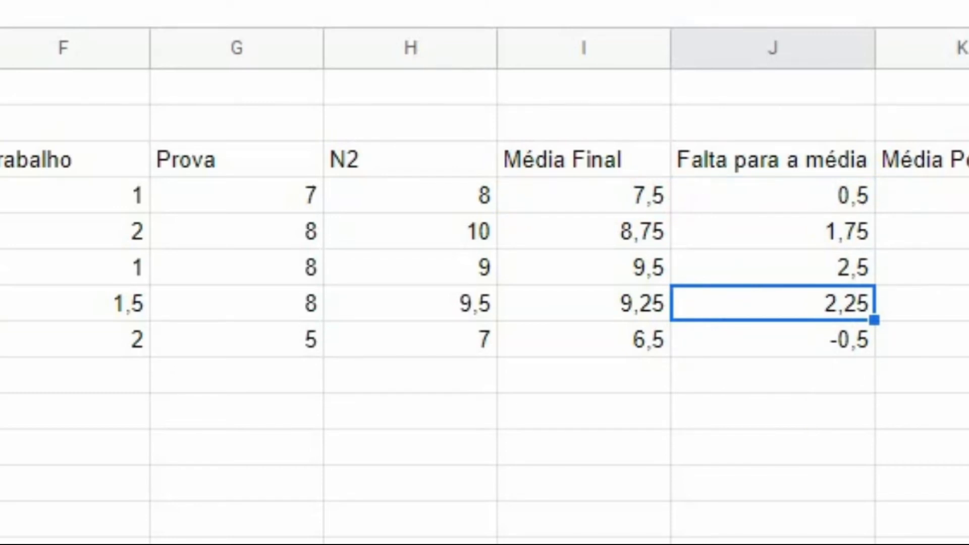
click(814, 331)
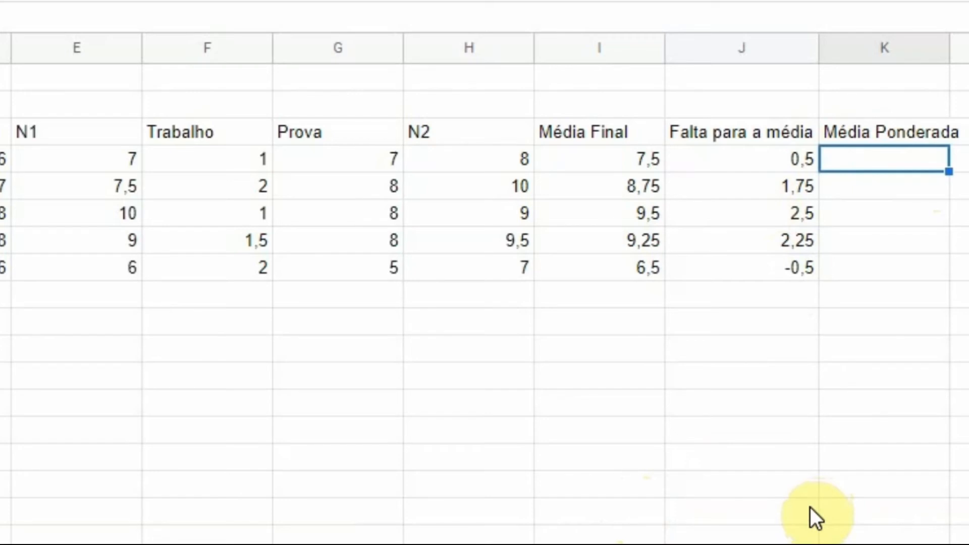
- Write the formula =2*E4+3*H4/5 in the first student's Média Ponderada cell, K4, weighting N1 by 2 and N2 by 3
text(=)
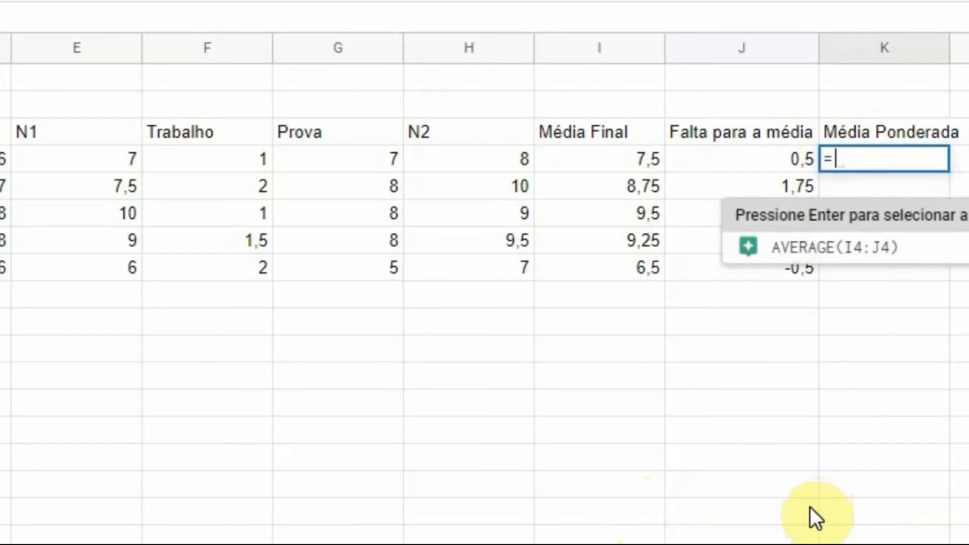
text(2)
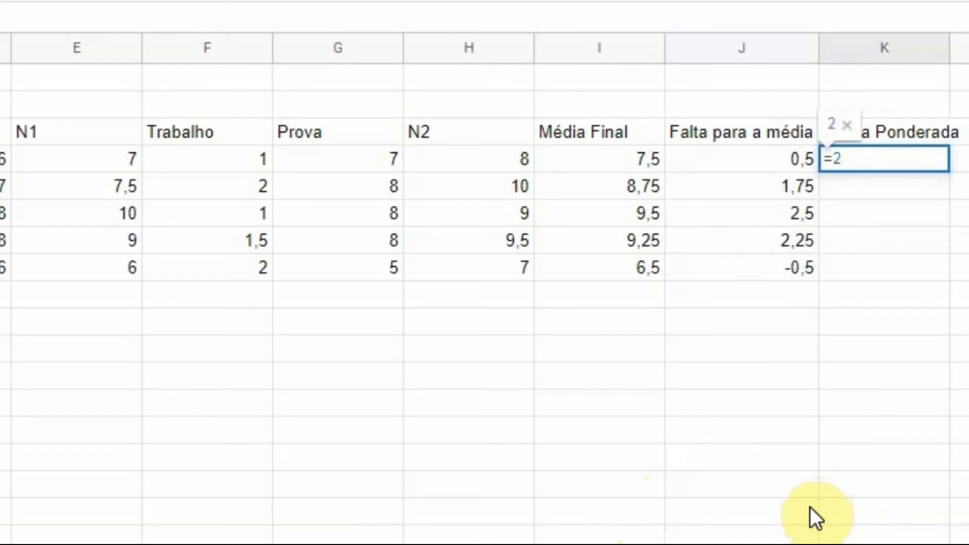
text(*)
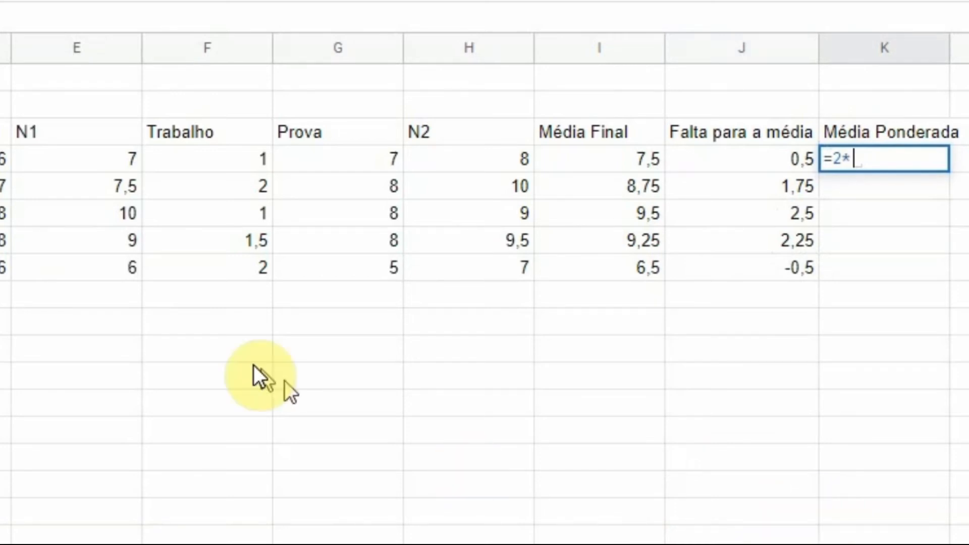
click(111, 170)
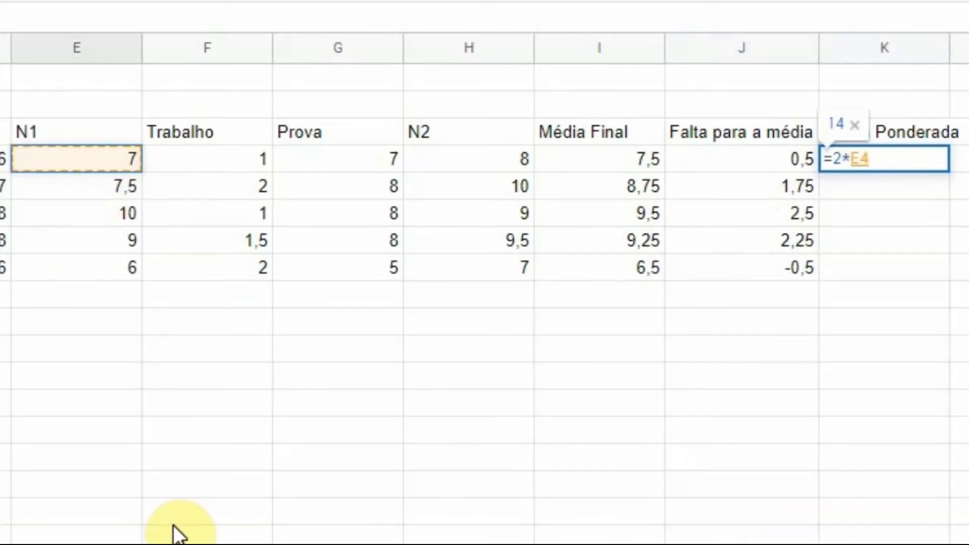
text(+)
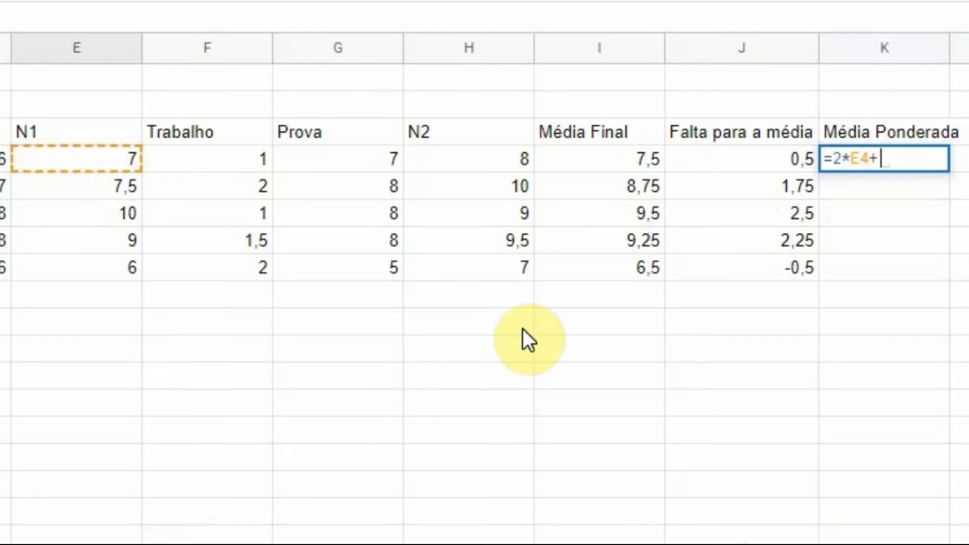
text(3*)
click(448, 164)
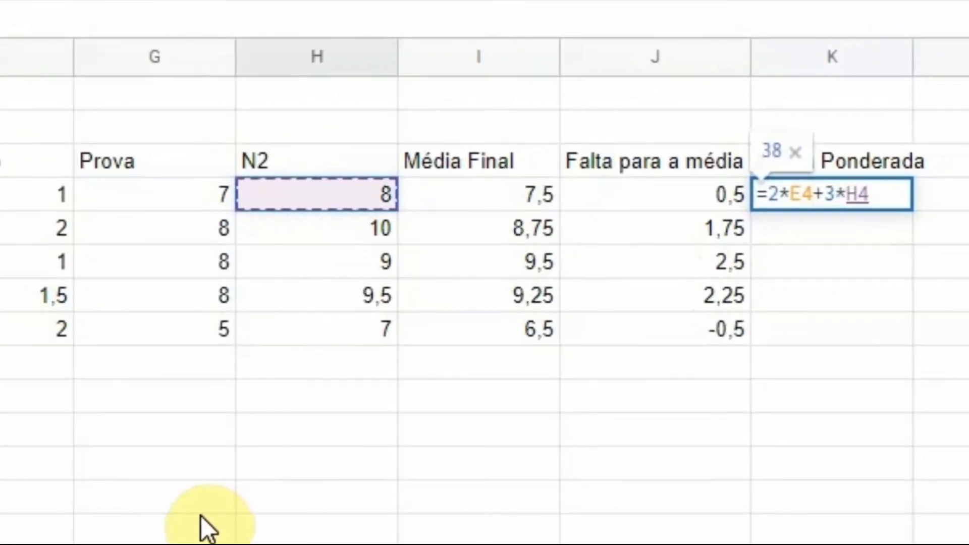
text(/5)
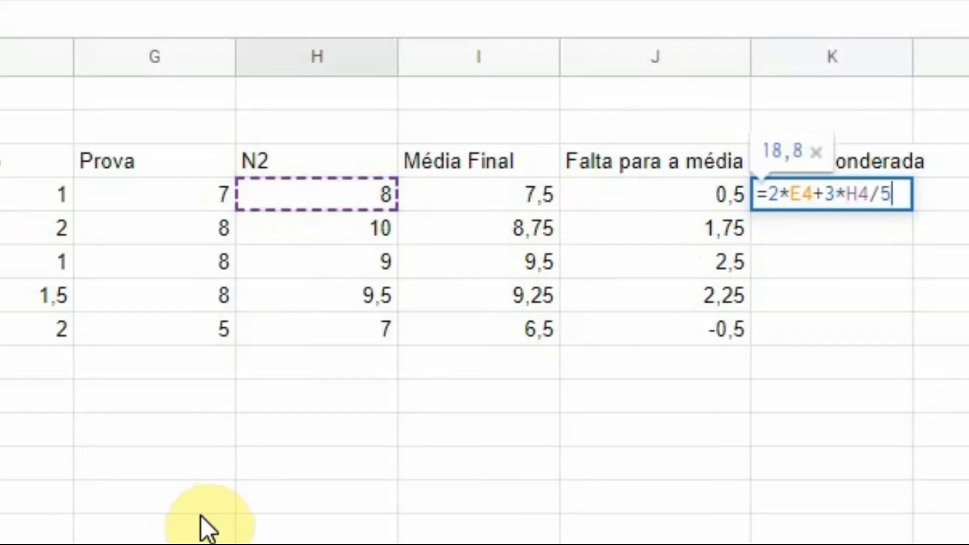
- Enclose each weighted product of the K4 formula in its own parentheses, making it =(2*E4)+(3*H4)/5
click(770, 194)
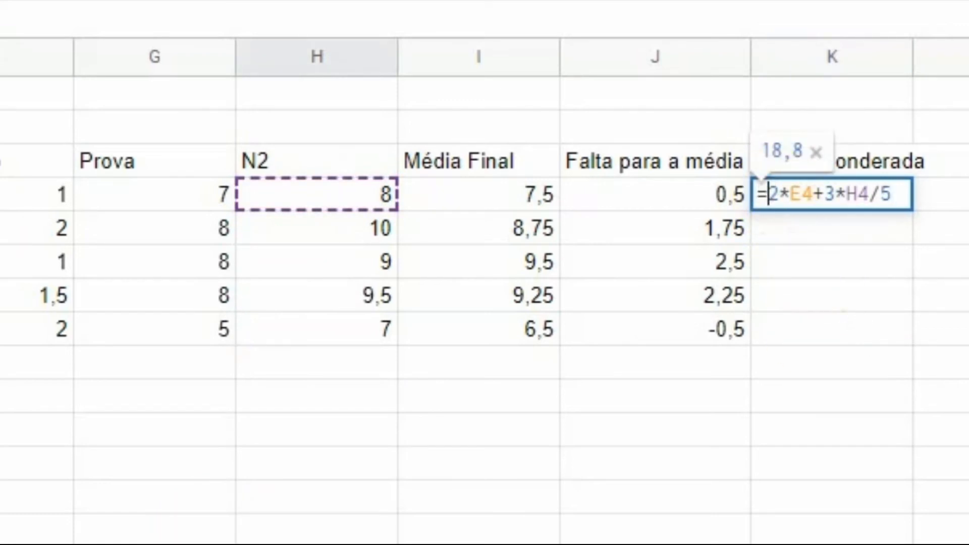
text(()
key(Right)
key(Right)
key(Right)
key(Right)
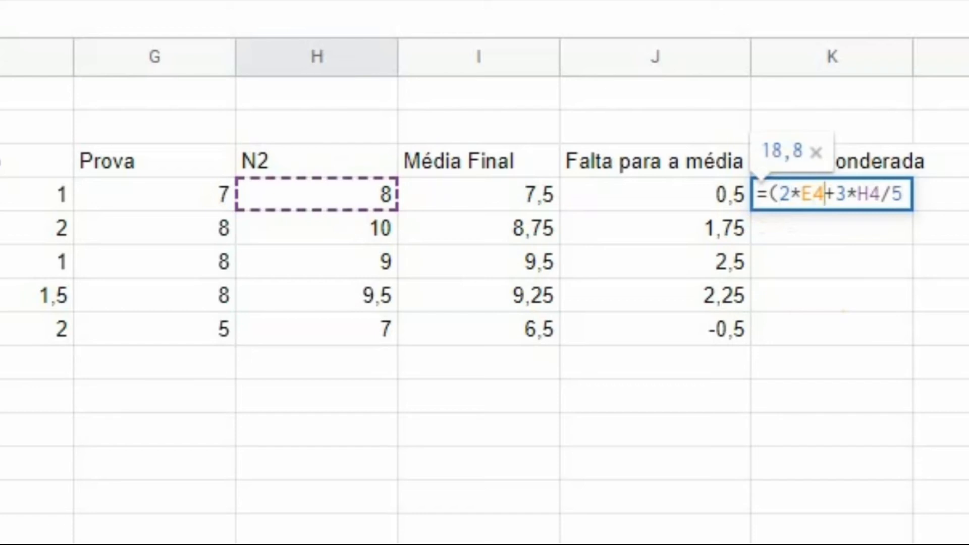
text())
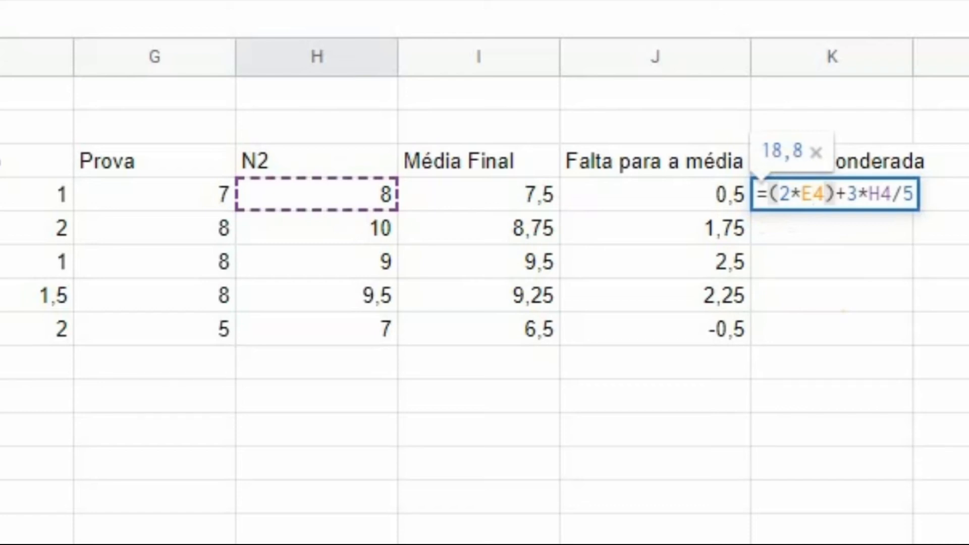
key(Right)
text(()
key(Right)
key(Right)
key(Right)
key(Right)
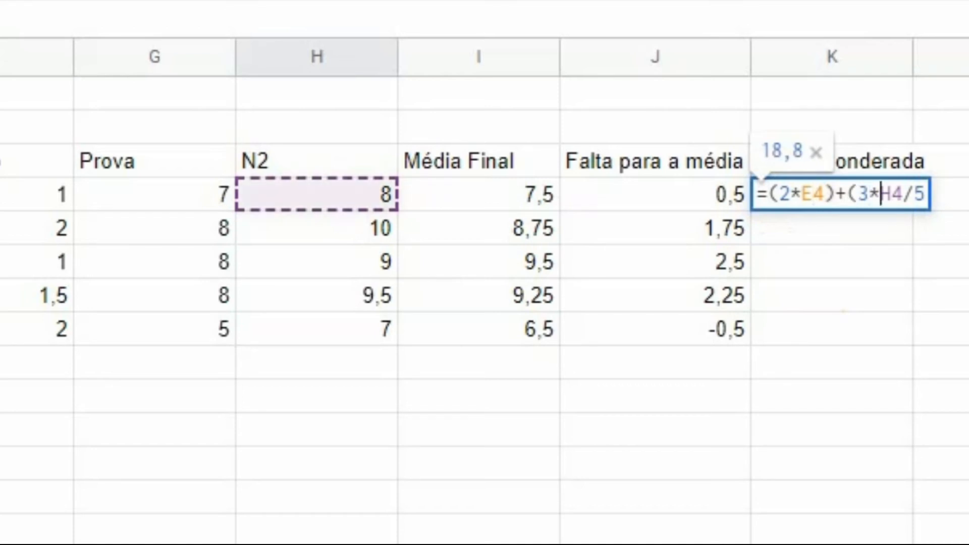
text())
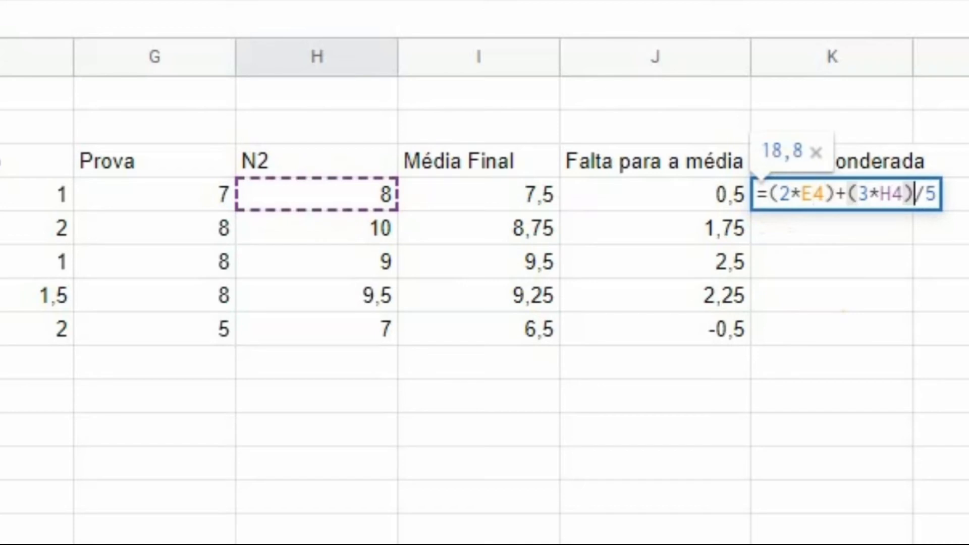
- Enclose the whole sum in outer parentheses so K4 contains =((2*E4)+(3*H4))/5, and commit the formula
key(Left)
key(Left)
key(Left)
key(Left)
key(Left)
key(Left)
key(Left)
key(Left)
key(Left)
key(Left)
key(Left)
key(Left)
key(Left)
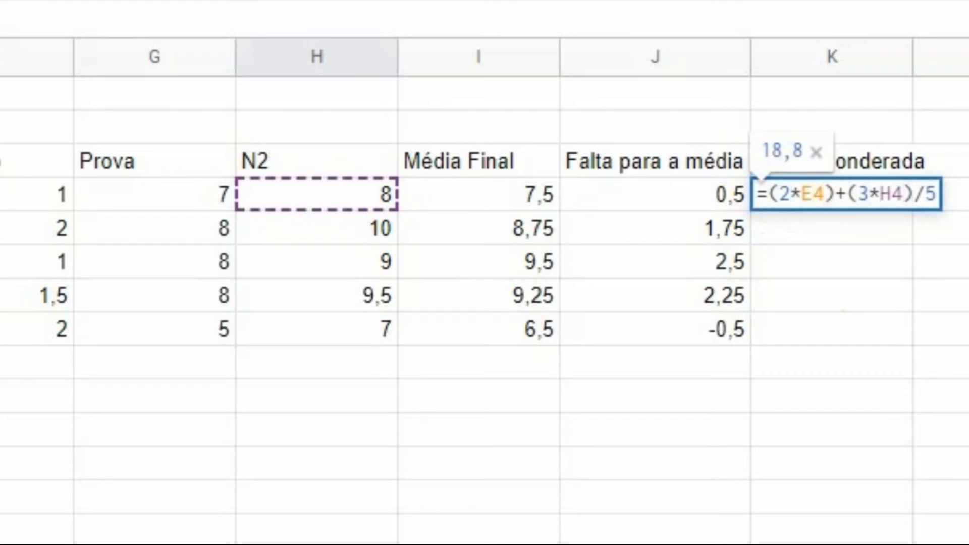
text(()
key(Right)
key(Right)
key(Right)
key(Right)
key(Right)
key(Right)
key(Right)
key(Right)
key(Right)
key(Right)
key(Right)
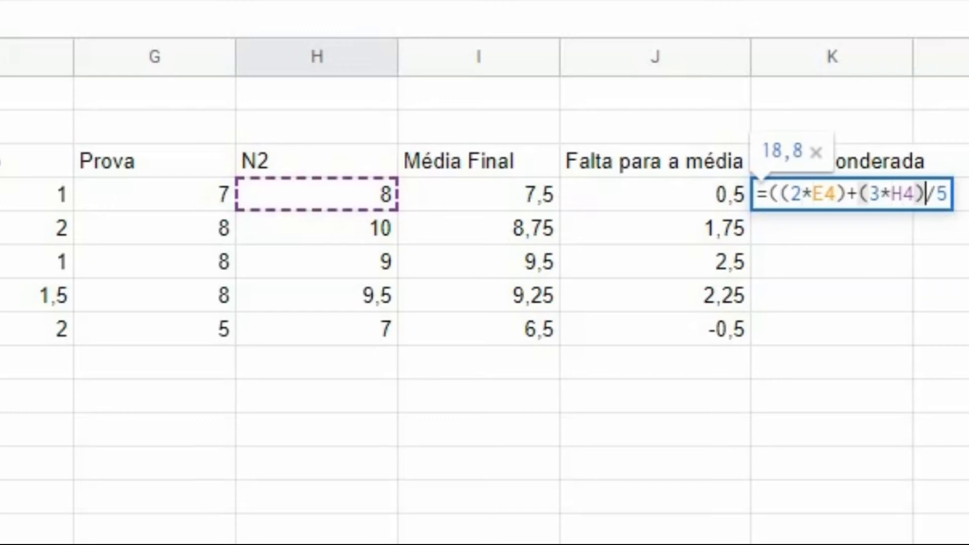
text())
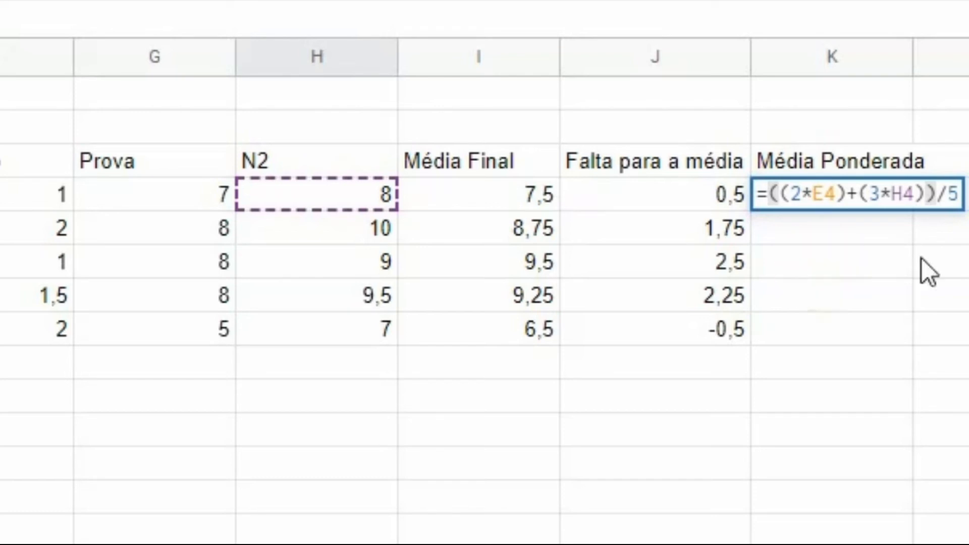
click(859, 242)
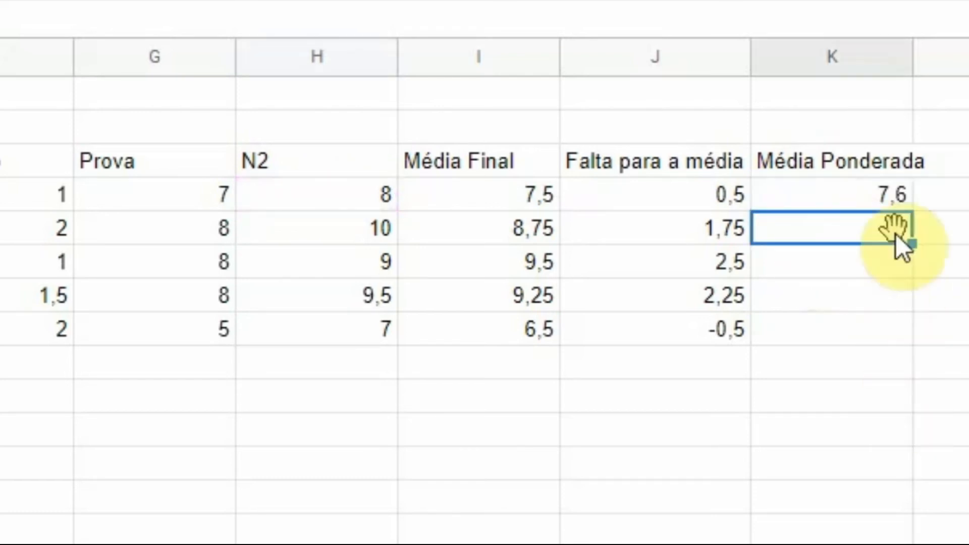
- Compare the first student's weighted average with the Média Final, N2 and N1 grades, and fill the K4 formula down to K8
click(853, 194)
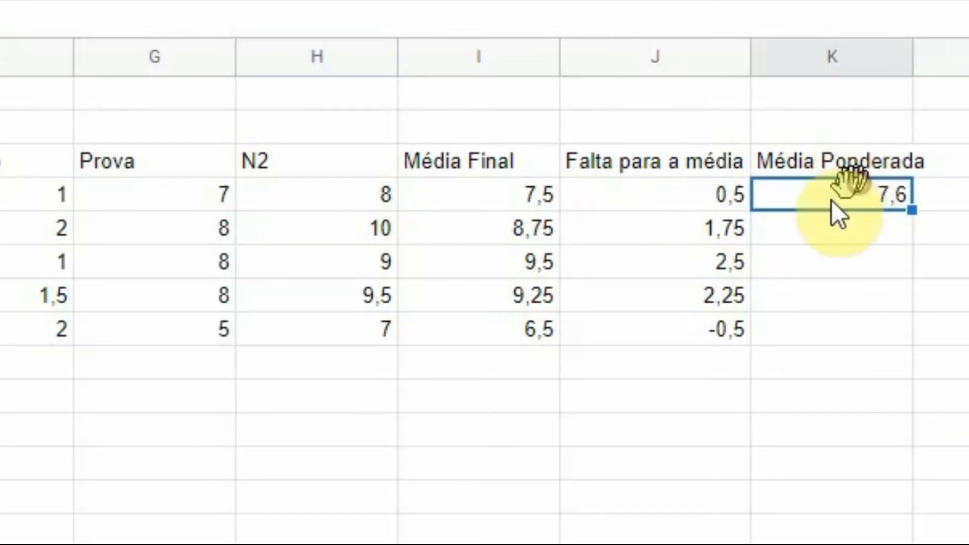
click(510, 186)
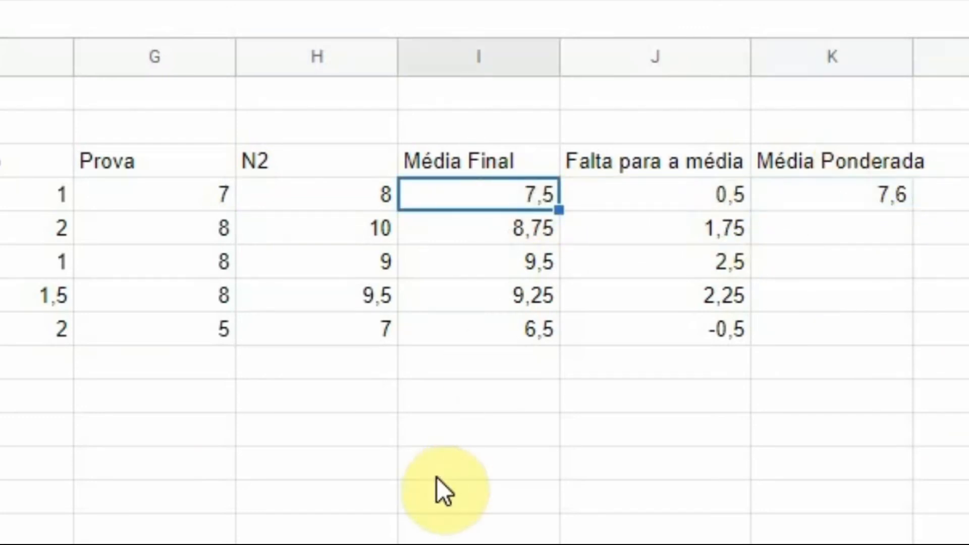
click(287, 197)
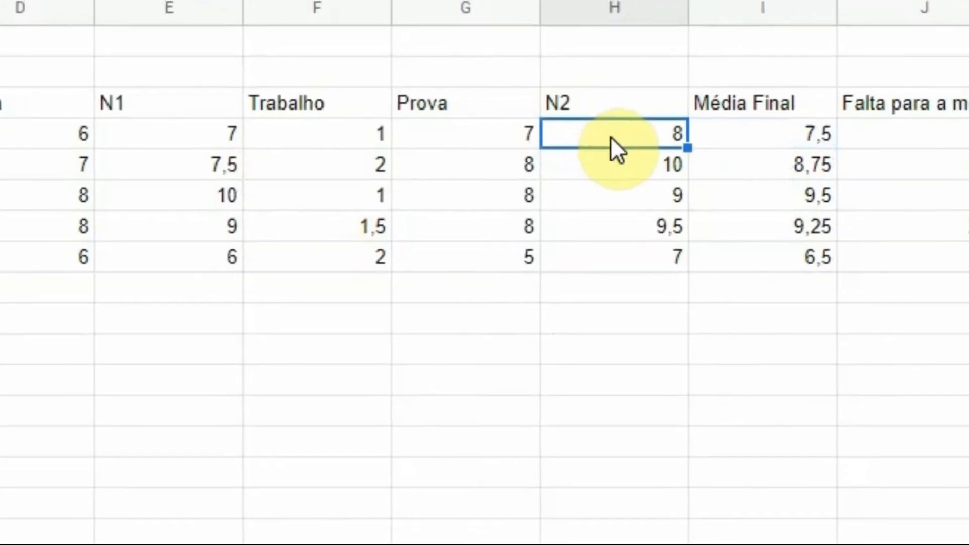
click(260, 133)
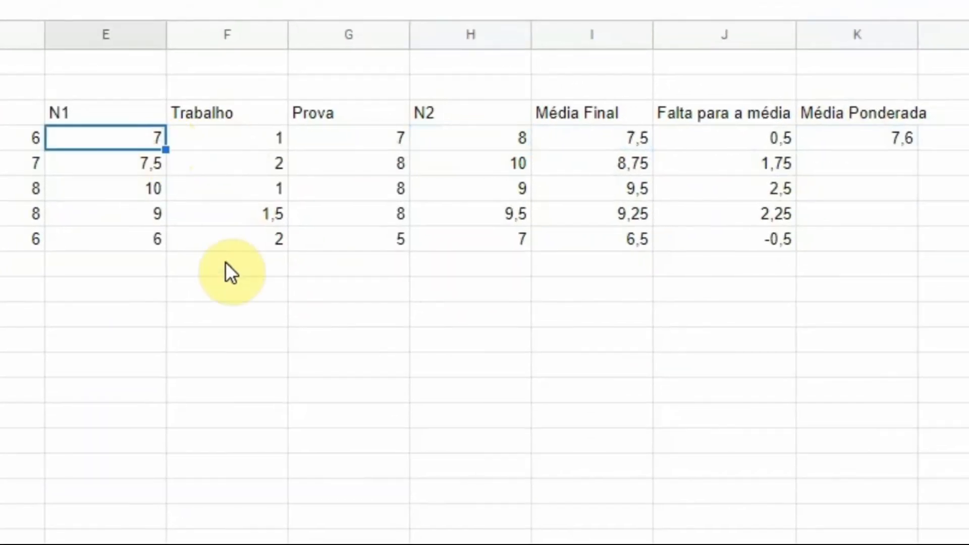
click(493, 141)
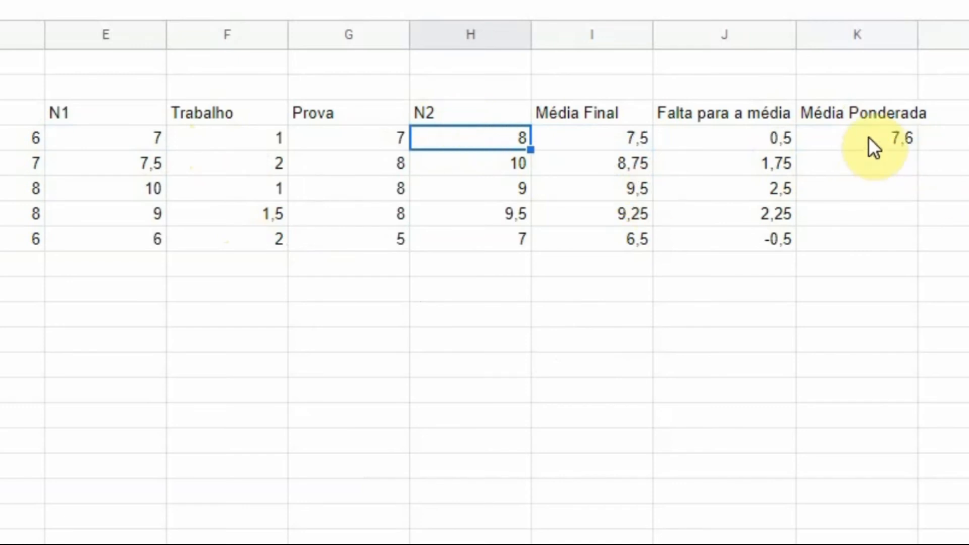
click(903, 138)
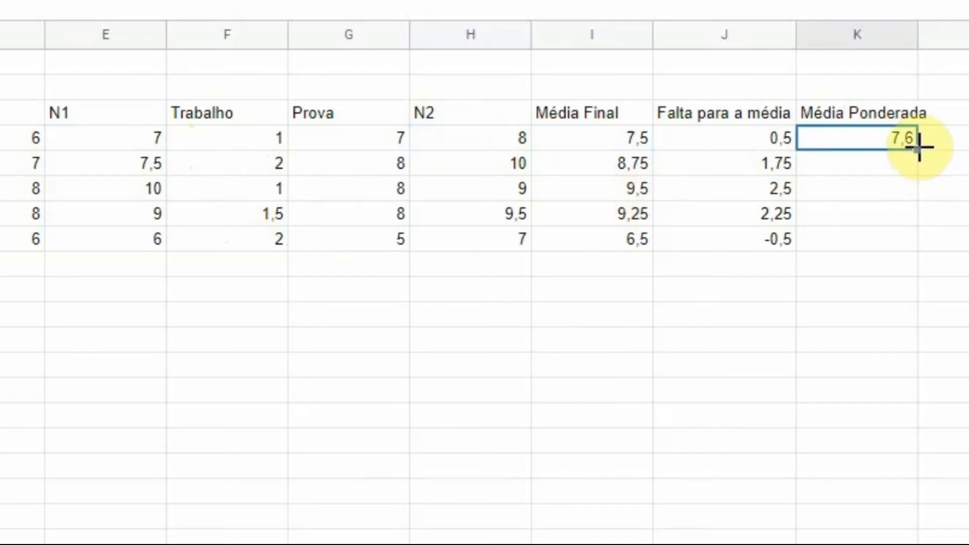
drag(917, 149, 911, 230)
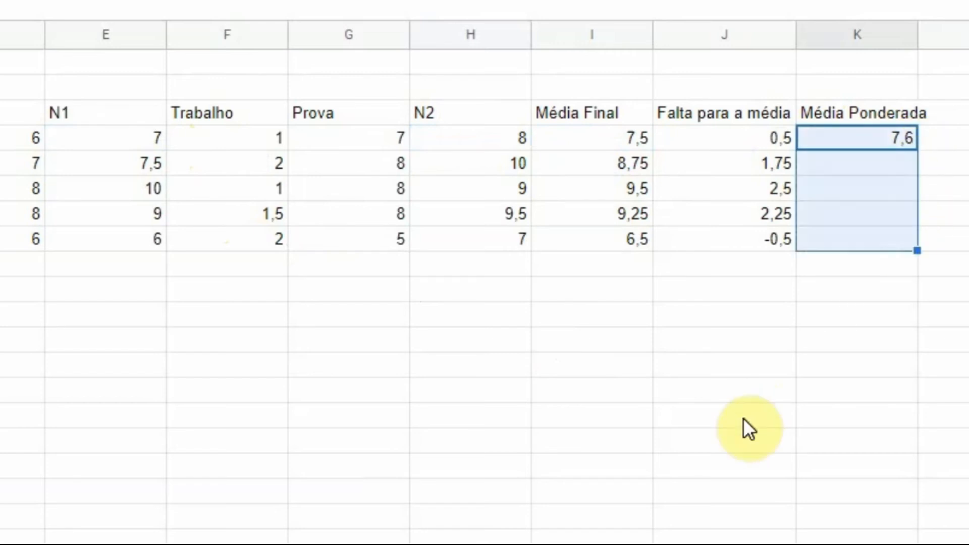
- Format all grades and averages in C4:K8 to show one decimal place
click(714, 245)
click(658, 318)
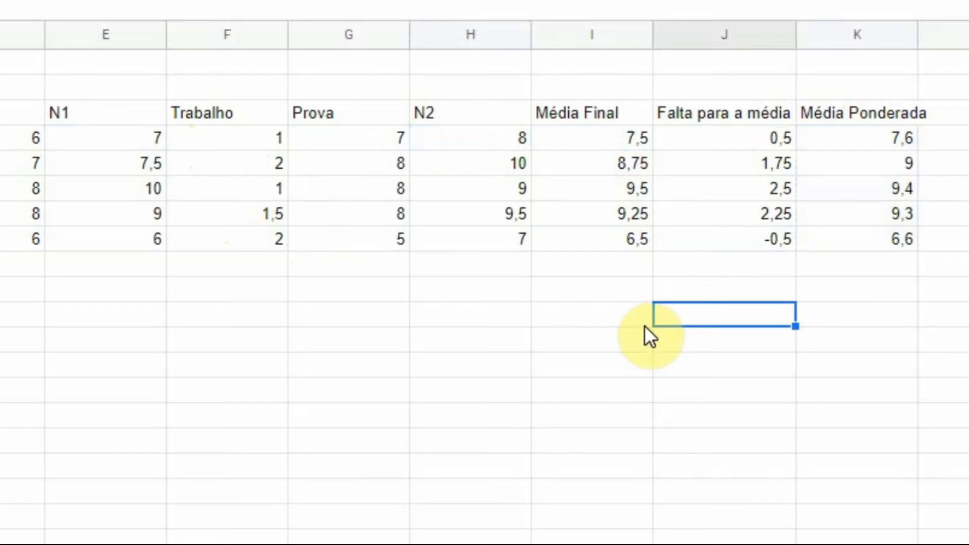
click(866, 240)
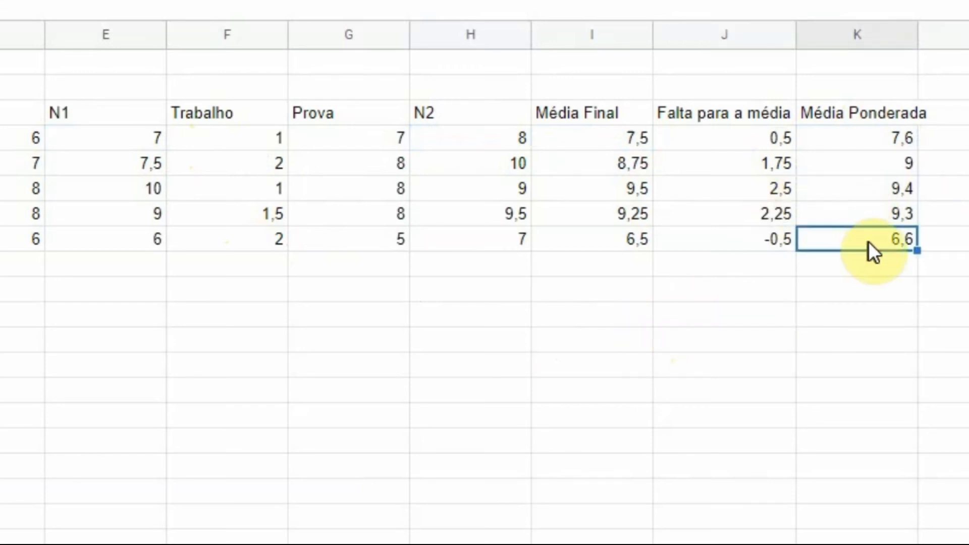
shift+click(87, 170)
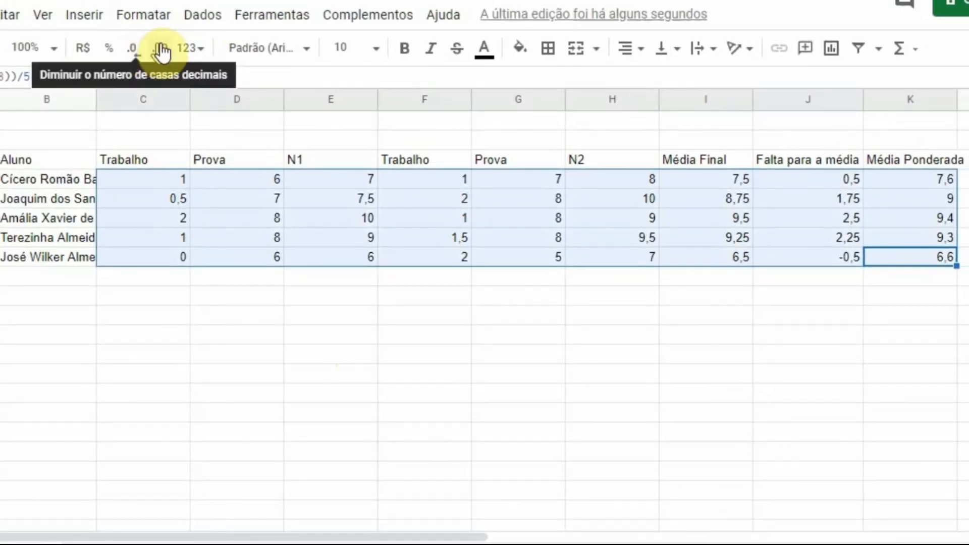
click(161, 48)
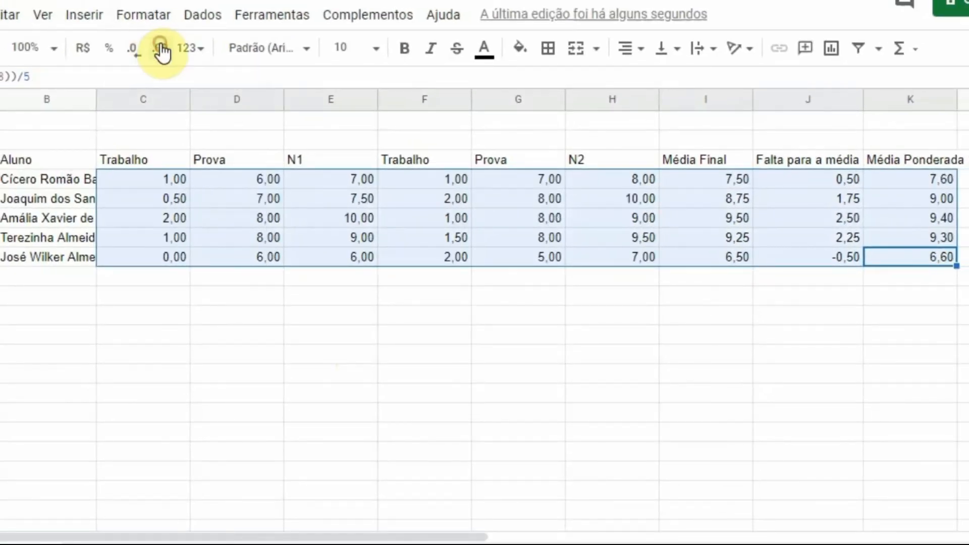
click(136, 49)
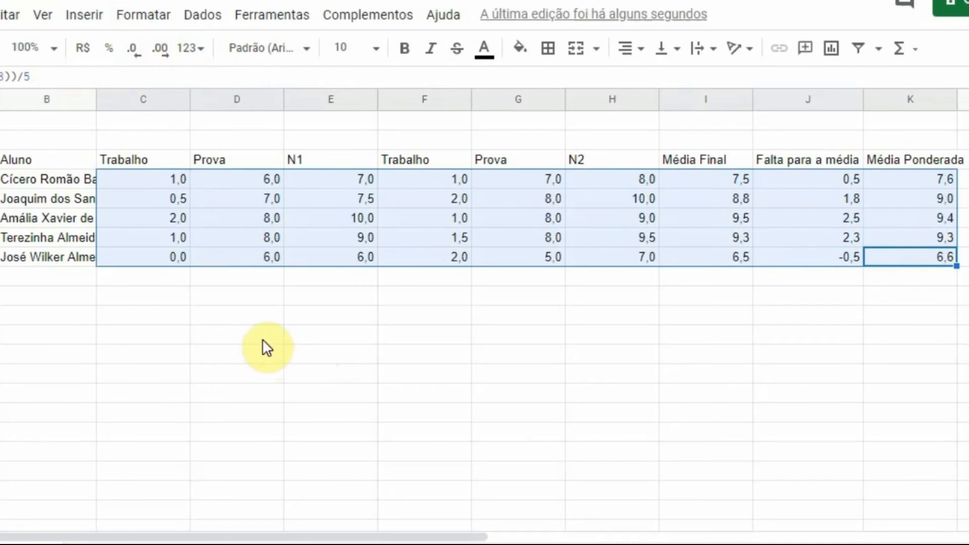
- Widen the Aluno column to fit the full names and resize the grade and average columns to fit their headings
double_click(95, 94)
drag(174, 97, 199, 96)
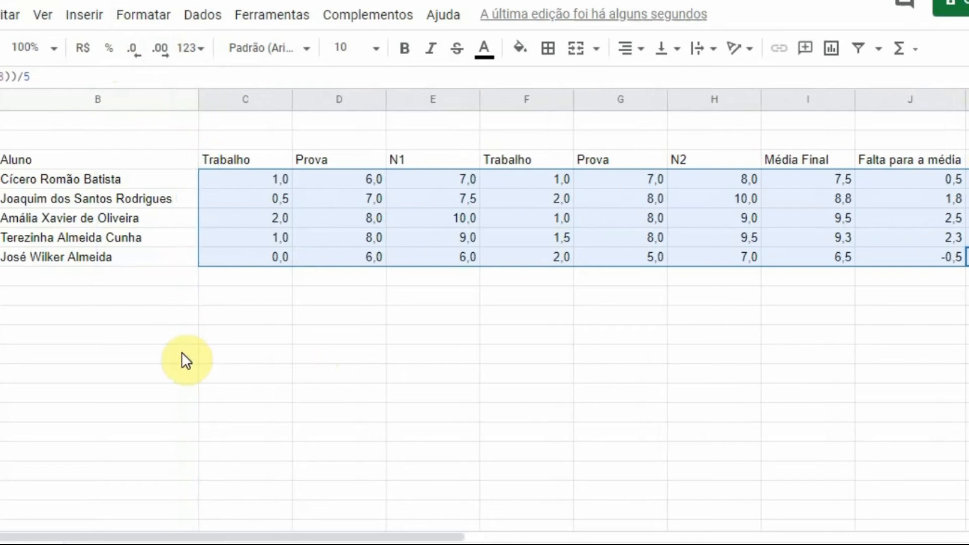
drag(291, 99, 255, 99)
drag(351, 100, 308, 99)
drag(401, 100, 347, 100)
- Apply all borders to the whole grade table, B3:K8, including the header row
drag(732, 159, 106, 257)
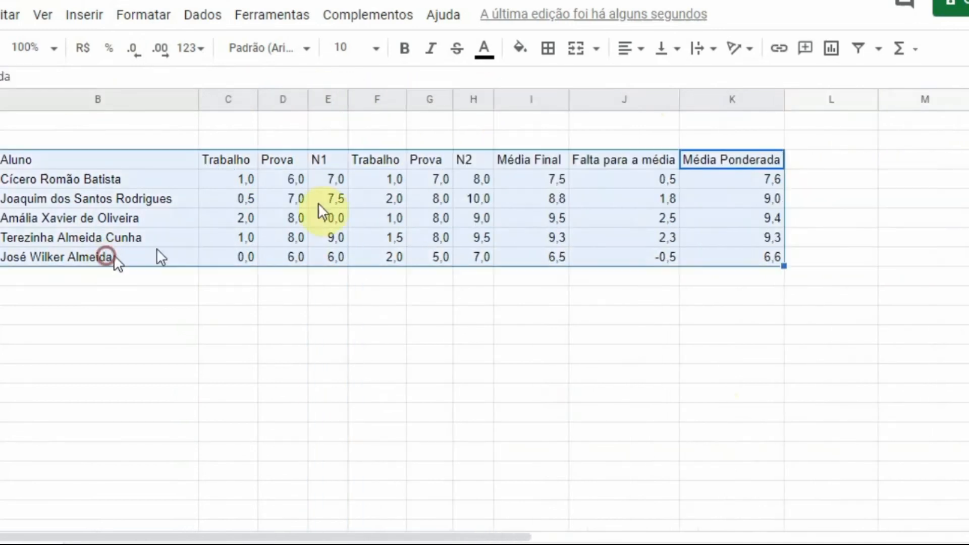
click(549, 48)
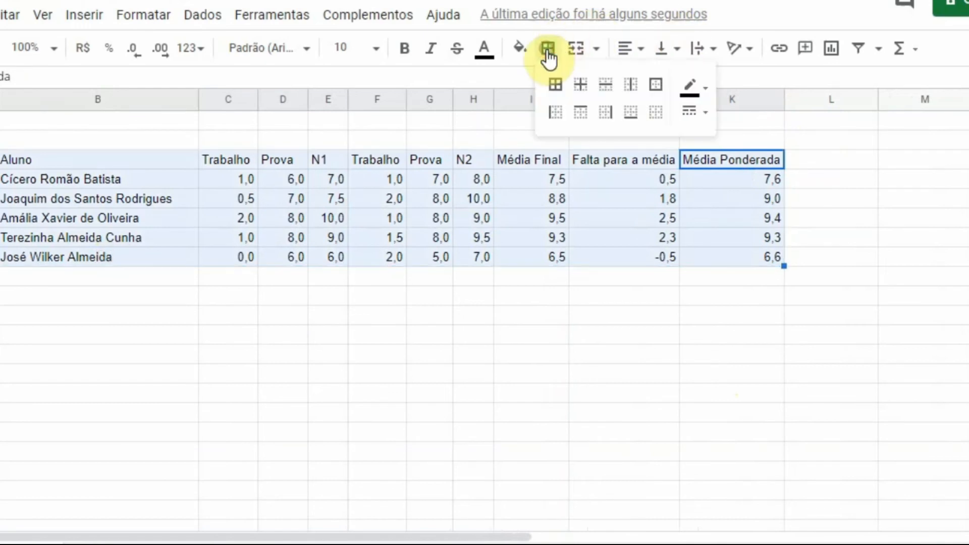
click(557, 87)
click(595, 242)
- Center horizontally the headings and values of the grade and average columns, C3:K8
drag(724, 255, 237, 155)
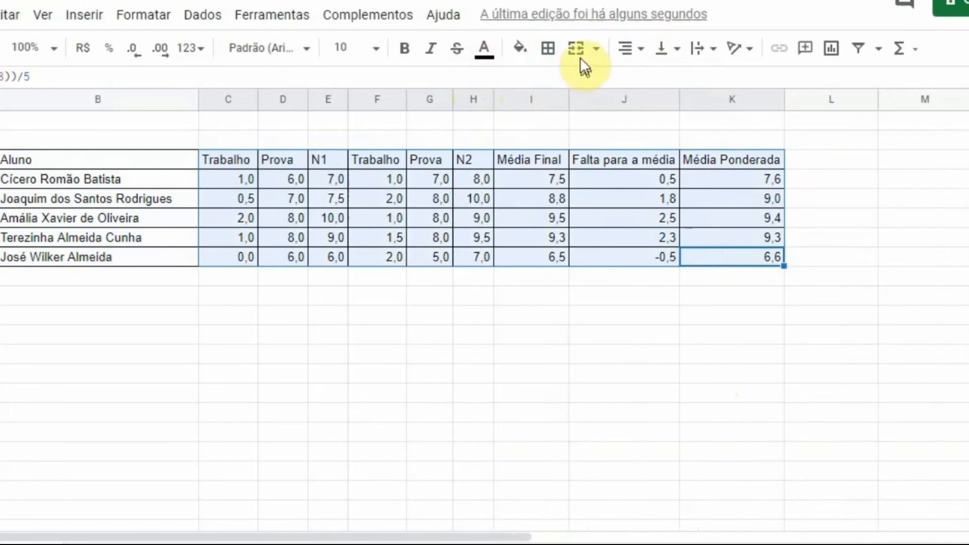
click(632, 48)
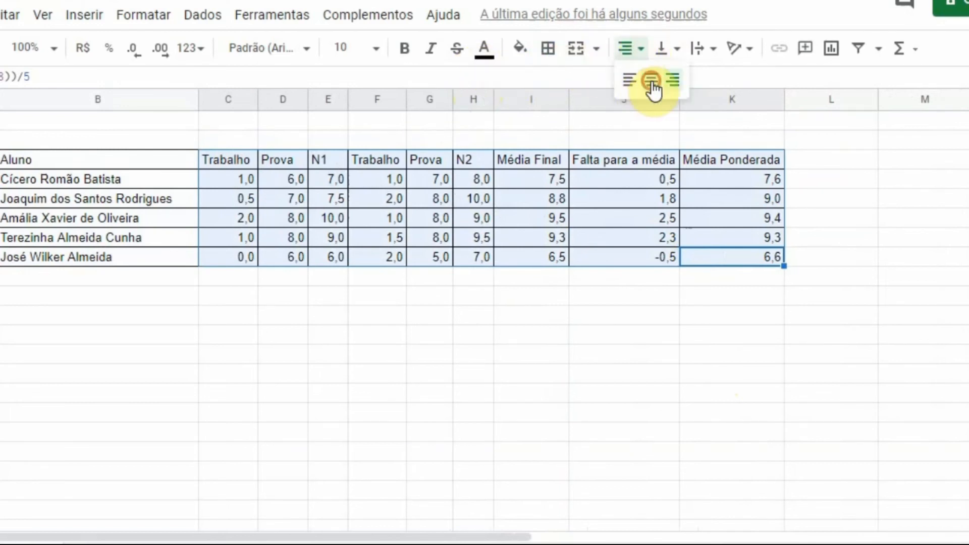
click(652, 81)
click(592, 303)
- Make the table's header row bold, from Aluno to Média Ponderada
click(30, 159)
drag(31, 159, 710, 155)
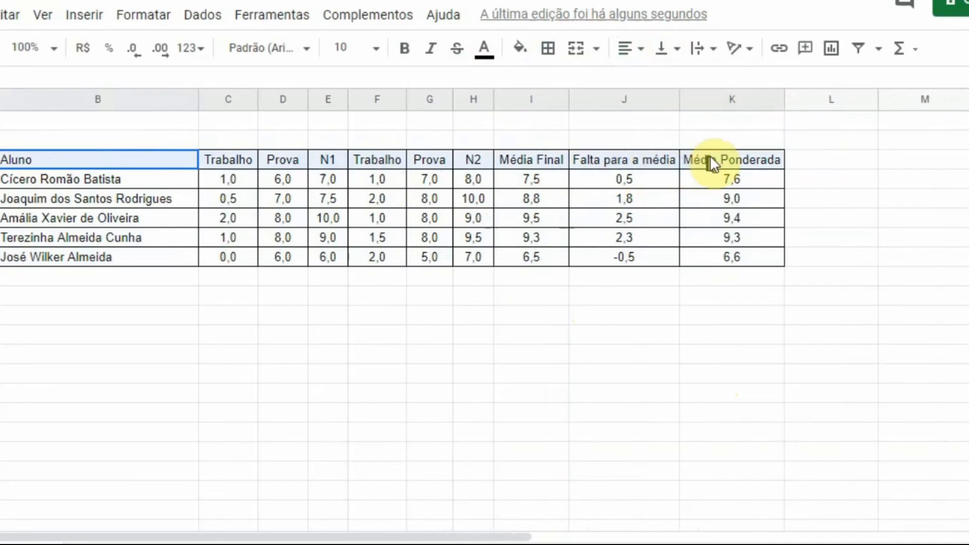
click(399, 59)
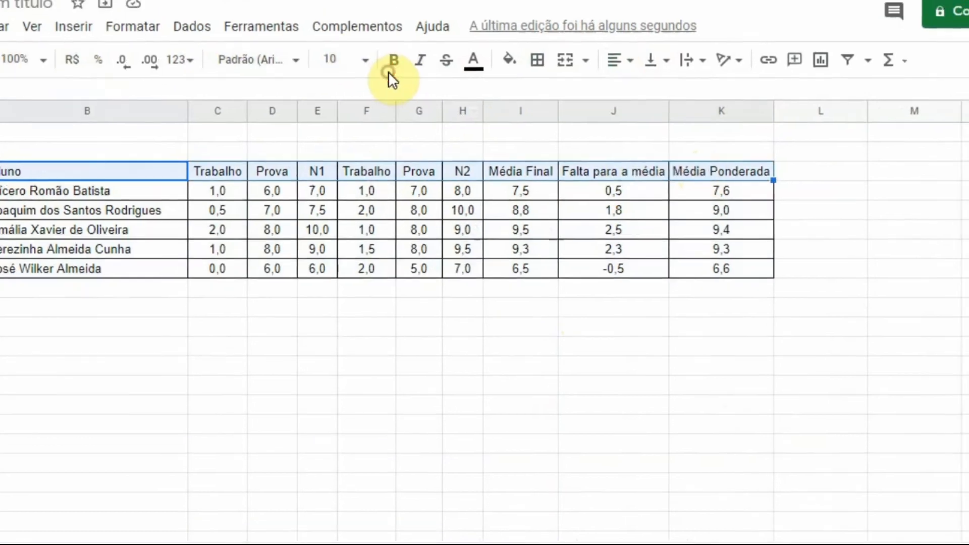
click(367, 287)
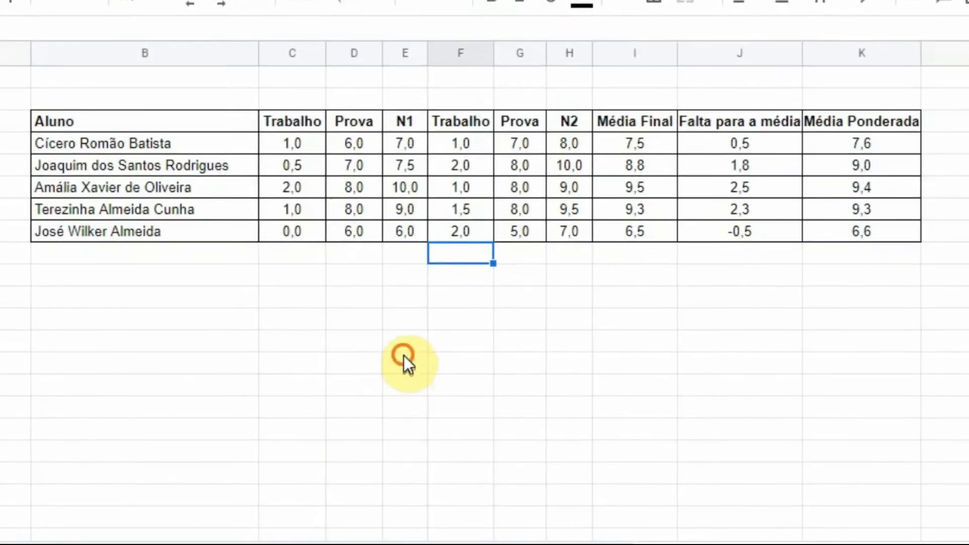
click(404, 355)
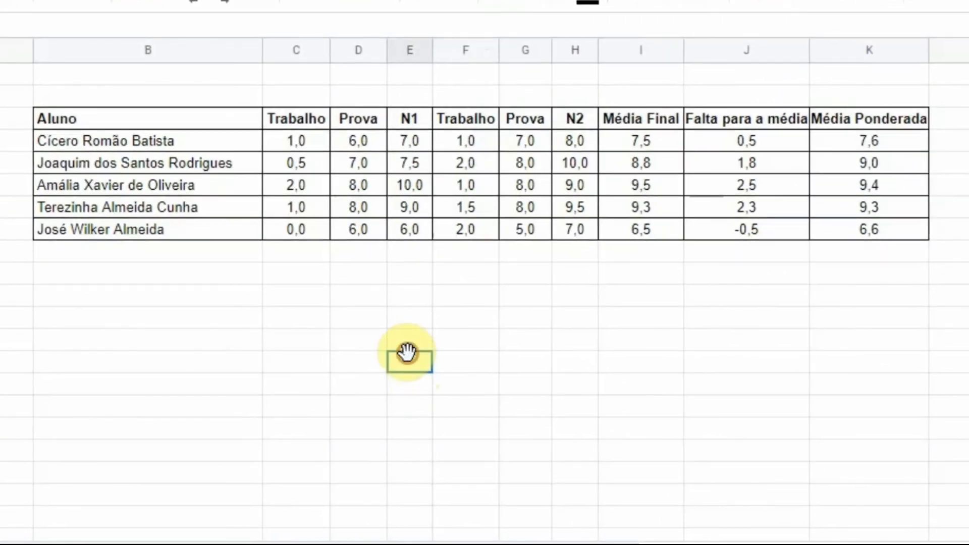